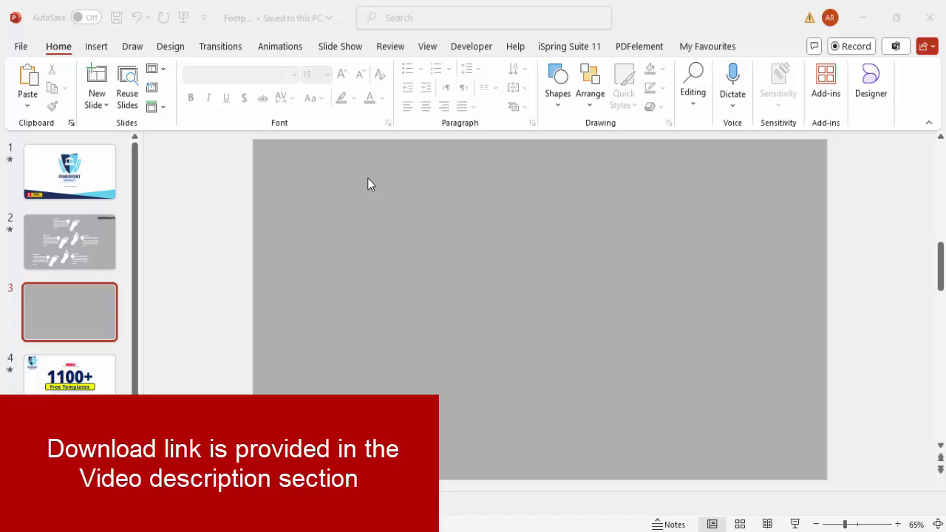
- Insert the solid bare footprints icon from a stock icon search for "foot" and enlarge it to about 2.22 inches square
click(96, 45)
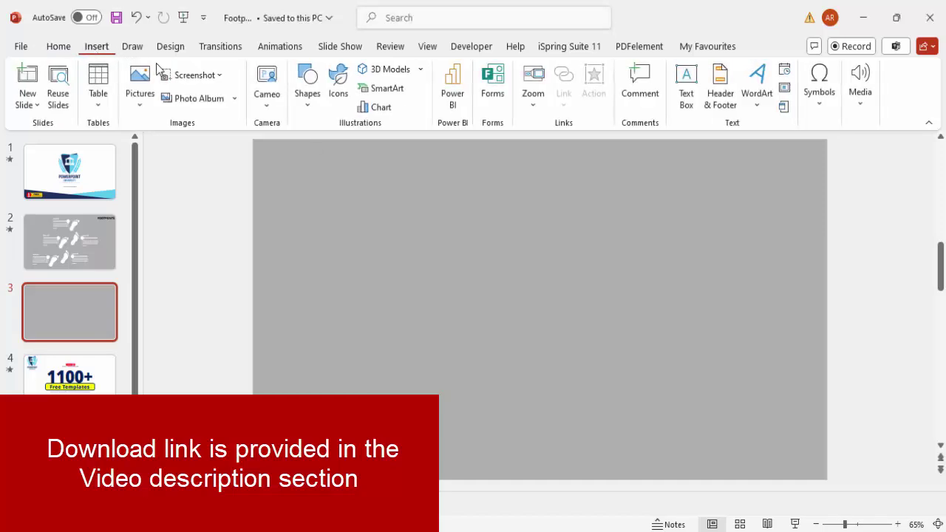
click(339, 77)
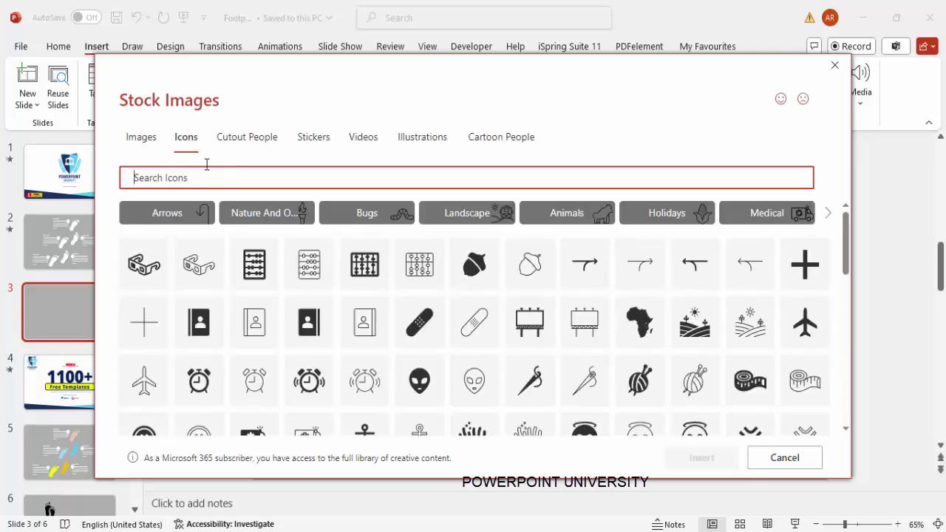
text(foot)
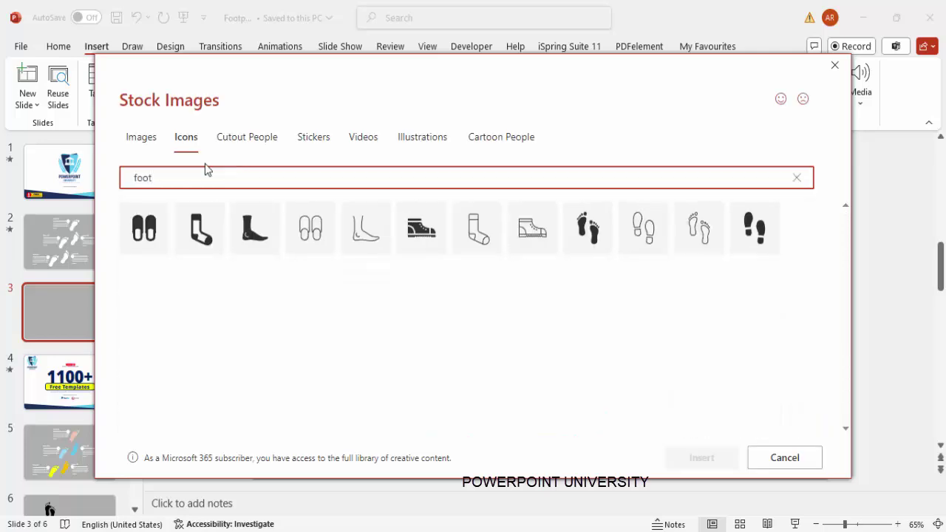
click(589, 238)
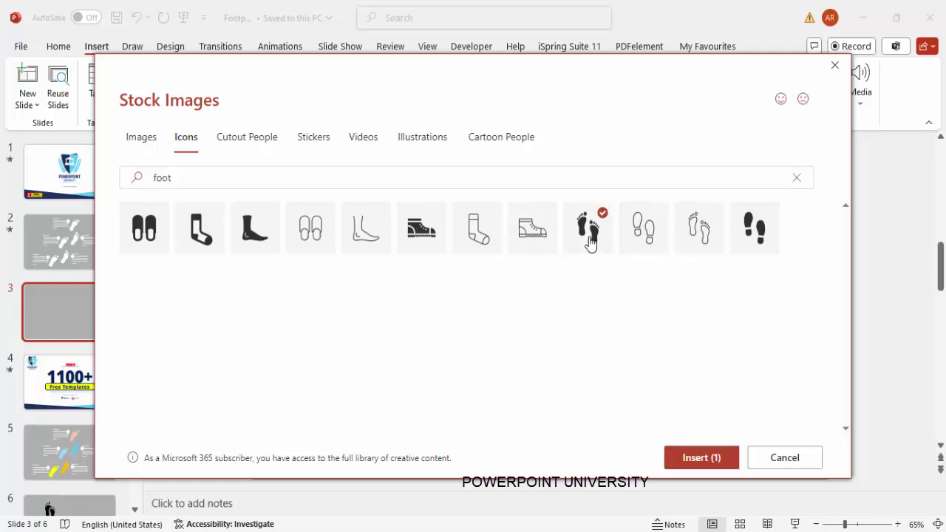
click(699, 459)
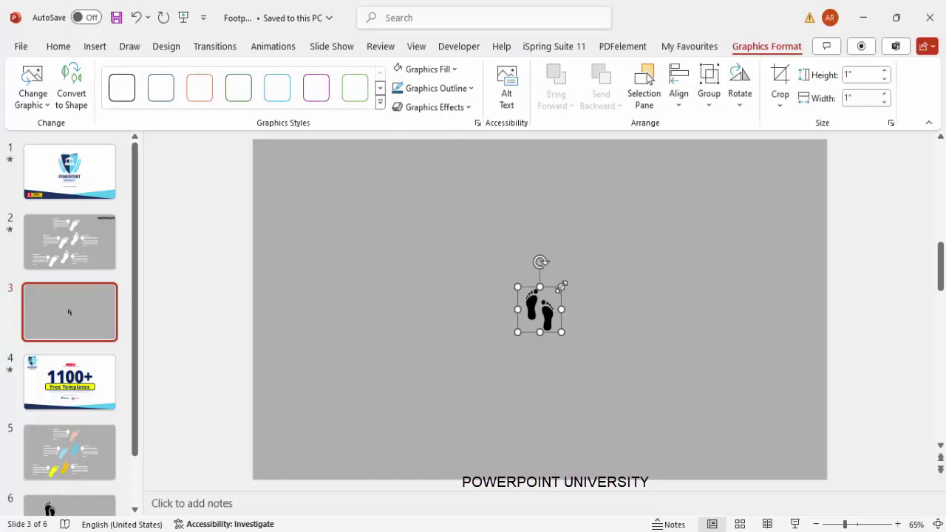
drag(561, 287, 613, 241)
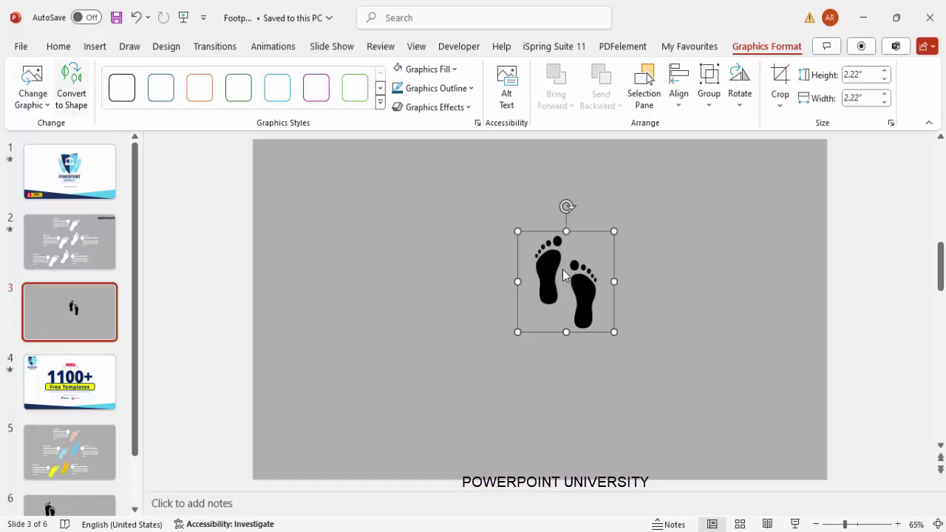
- Ungroup the footprints icon into shapes and regroup the left foot and the right foot as two separate objects
key(ctrl+shift+g)
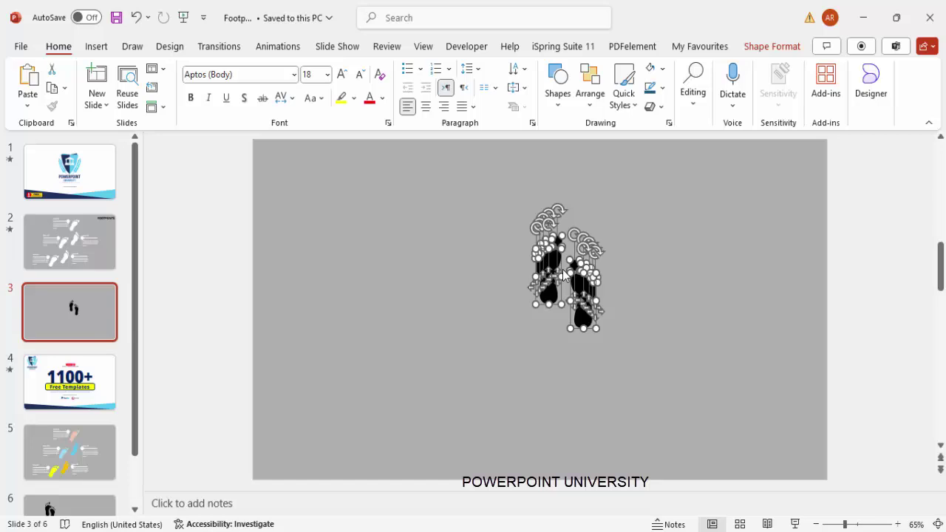
key(Escape)
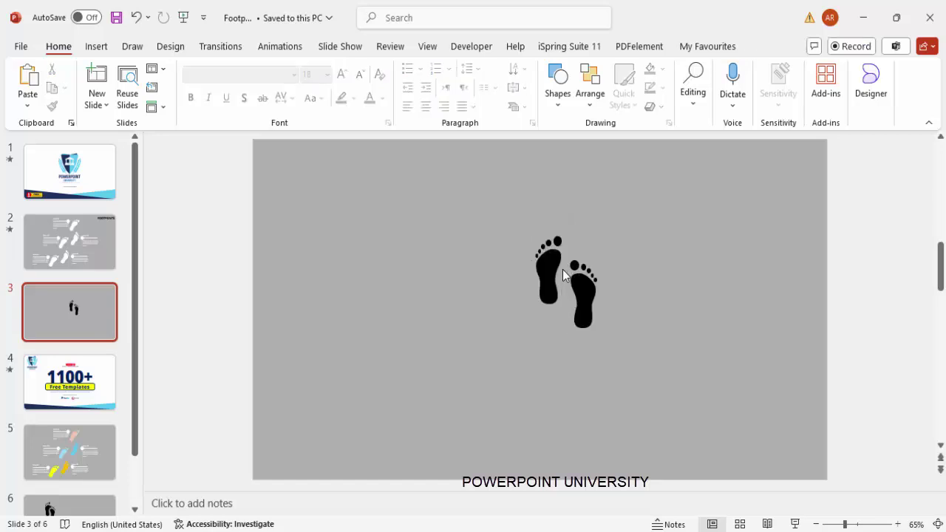
mouse_move(495, 209)
mouse_down()
mouse_move(584, 347)
mouse_move(572, 358)
mouse_up()
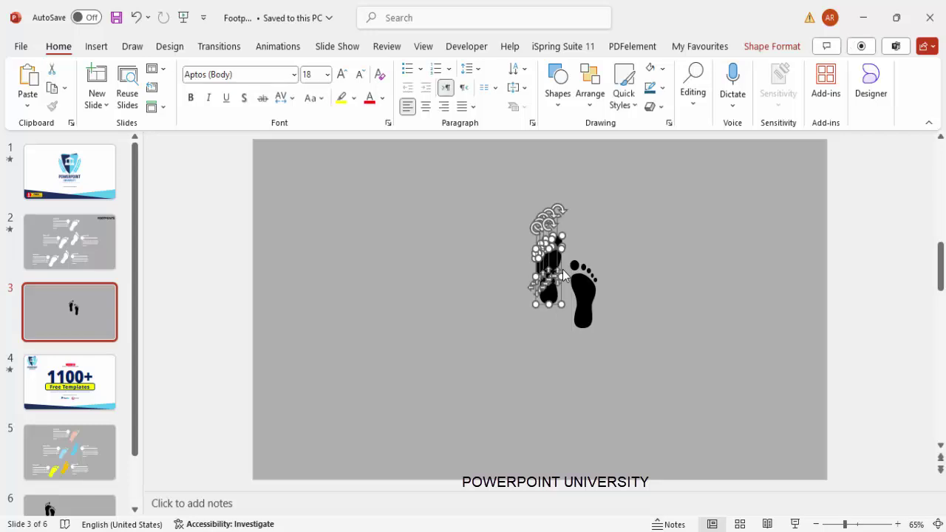
key(ctrl+g)
drag(628, 235, 562, 384)
drag(563, 274, 563, 274)
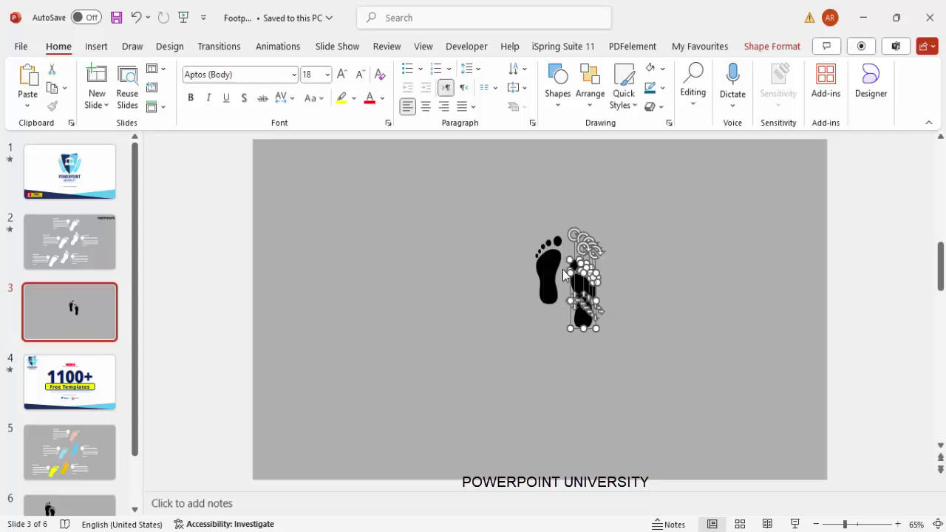
key(ctrl+g)
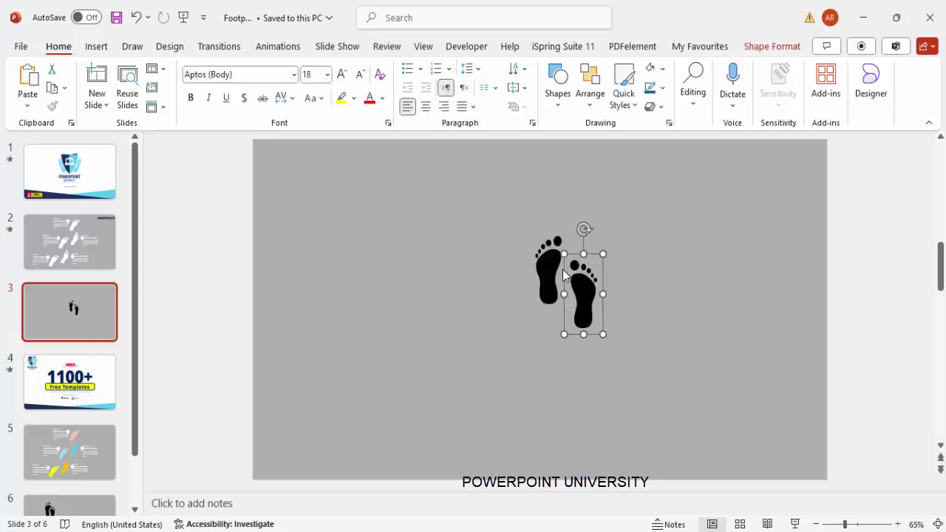
- Fill both footprints with White, Background 1
shift+click(563, 274)
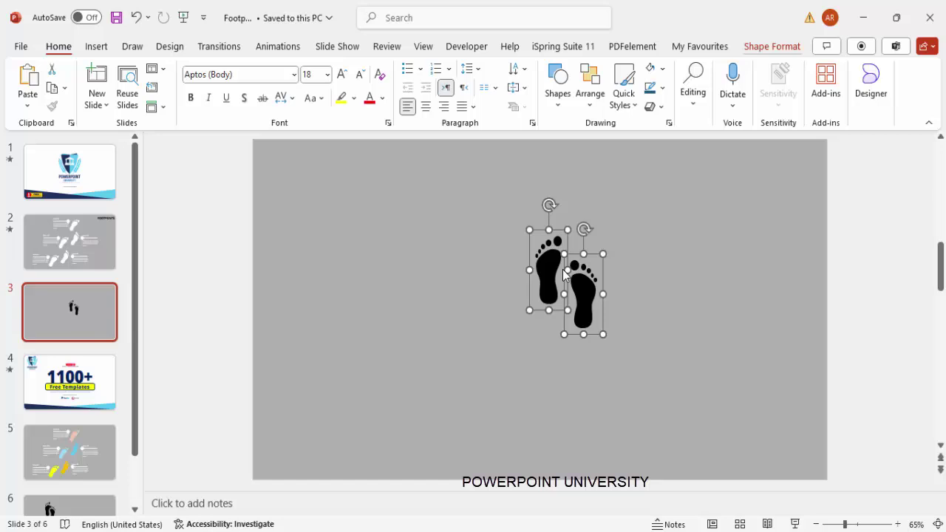
click(771, 46)
click(377, 70)
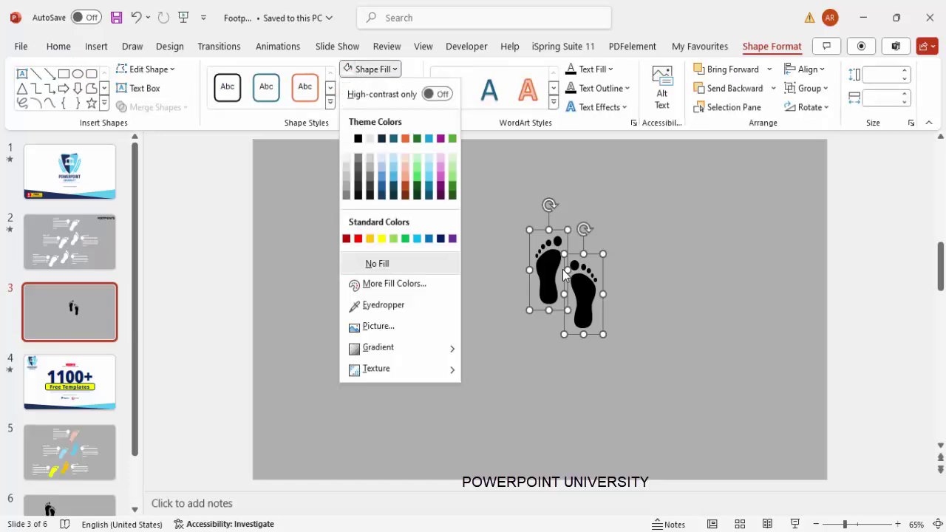
key(Down)
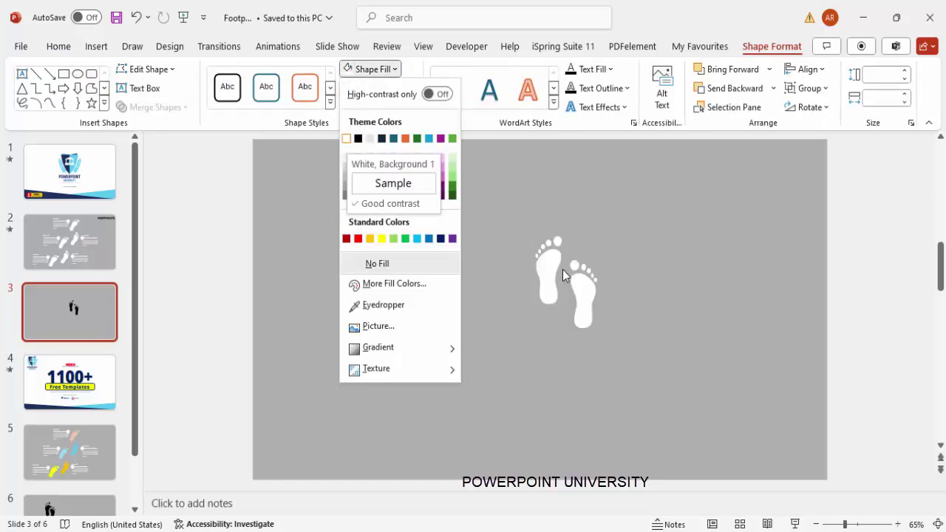
key(Return)
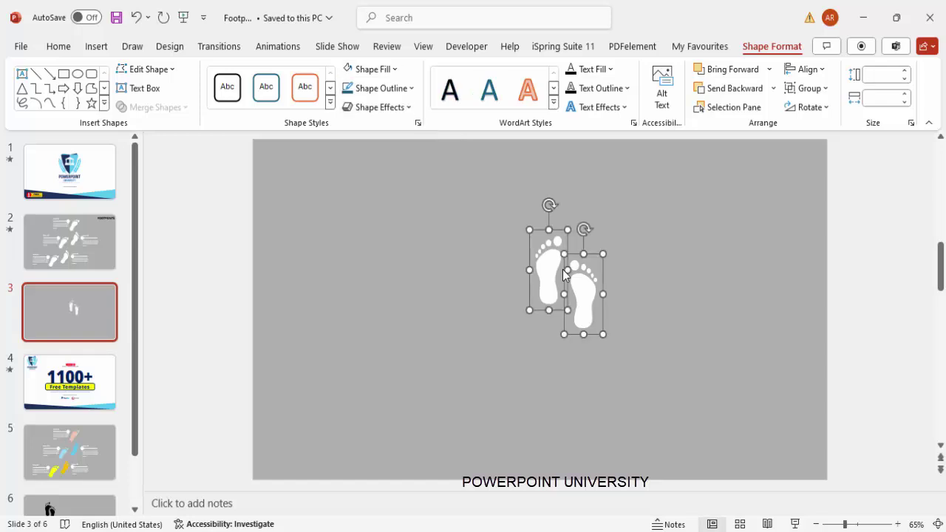
- Apply the outer shadow Offset: Bottom to both footprints
click(377, 107)
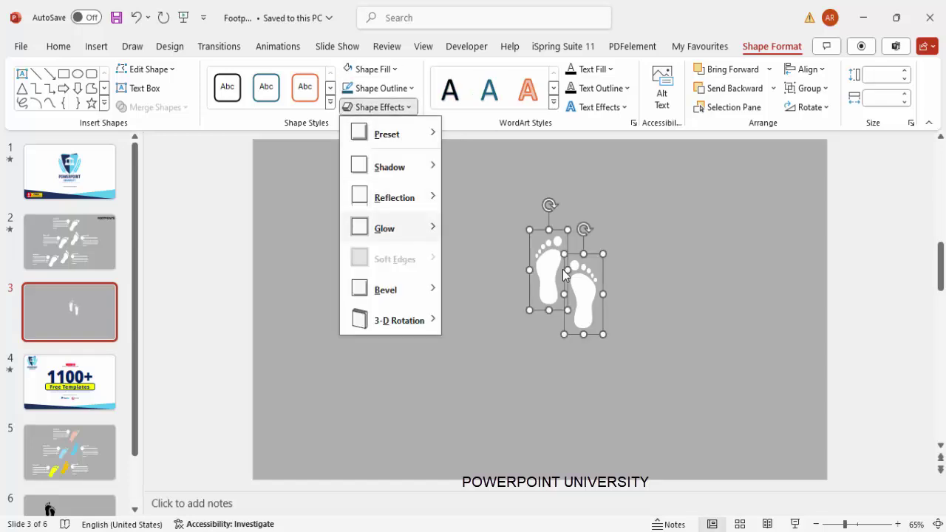
mouse_move(389, 167)
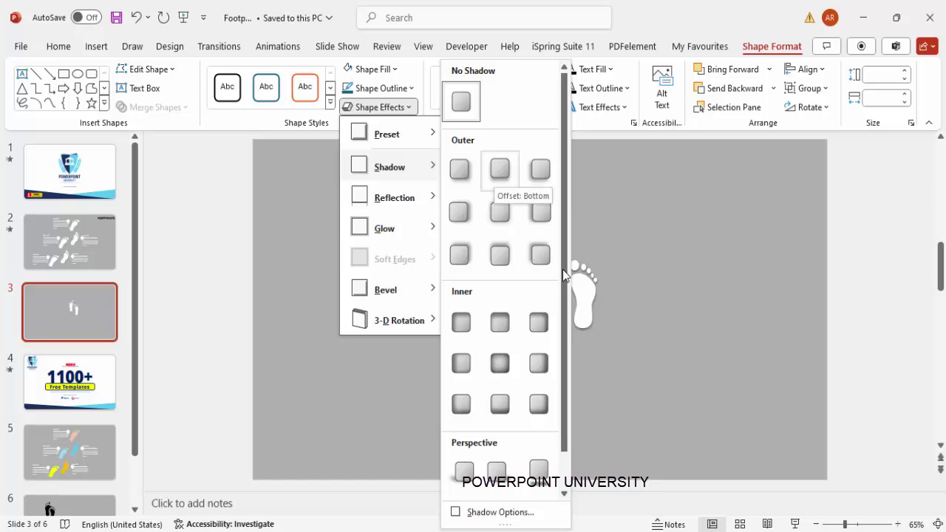
key(Return)
key(Escape)
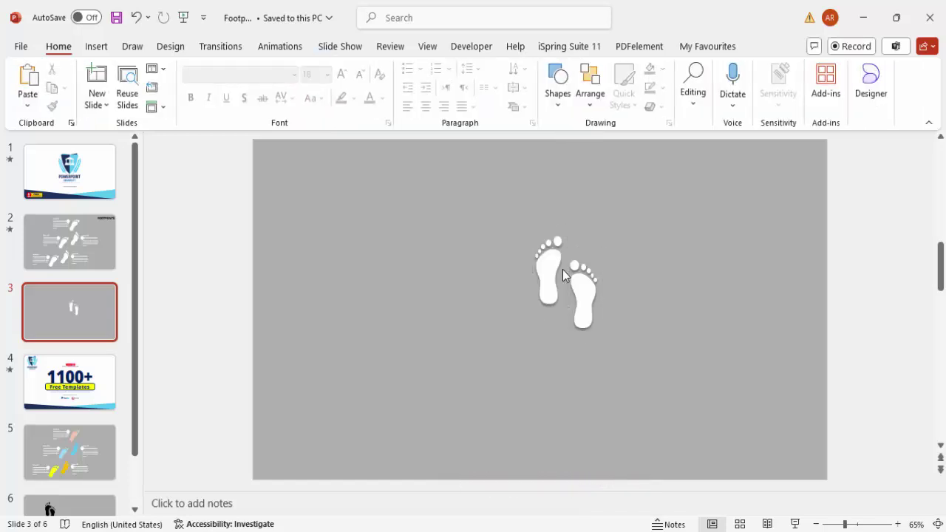
- Rotate both footprints clockwise and duplicate the pair to form a diagonal trail of four alternating footprints rising from the slide's lower left
click(563, 274)
key(ctrl+a)
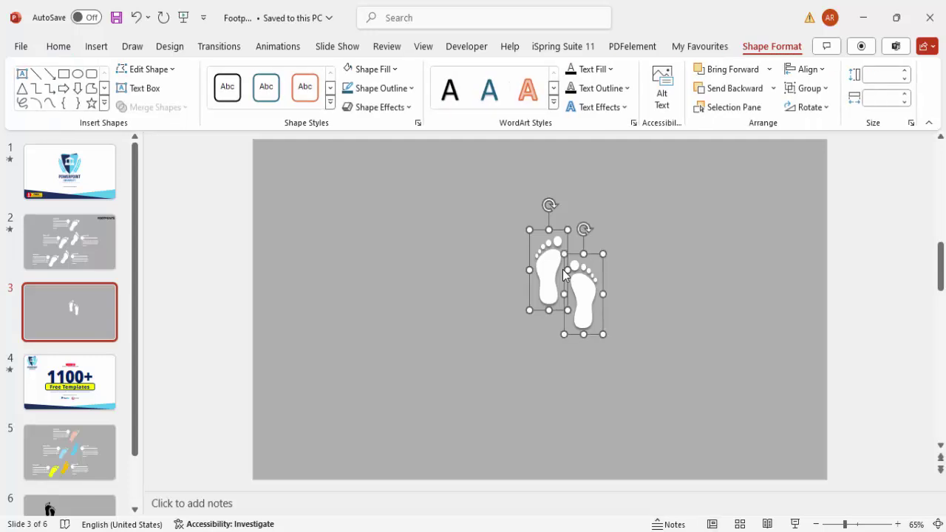
key(ctrl+alt+Right)
key(ctrl+alt+Right)
key(ctrl+alt+Right)
key(ctrl+alt+Right)
key(ctrl+alt+Right)
key(ctrl+alt+Right)
key(ctrl+alt+Right)
key(ctrl+alt+Right)
key(ctrl+alt+Right)
key(ctrl+alt+Right)
key(ctrl+alt+Right)
key(ctrl+alt+Right)
key(ctrl+alt+Right)
key(ctrl+alt+Right)
key(ctrl+alt+Right)
key(ctrl+alt+Right)
key(ctrl+alt+Right)
key(ctrl+alt+Right)
key(ctrl+alt+Right)
key(ctrl+alt+Right)
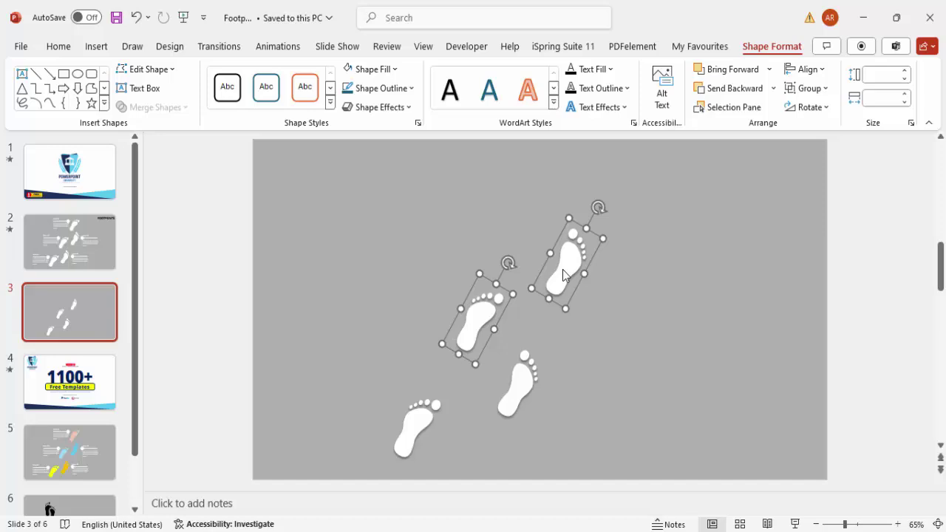
- Add a fifth footprint, a left foot, near the slide's upper edge and shift the footprint below it slightly down and right
key(Escape)
key(Tab)
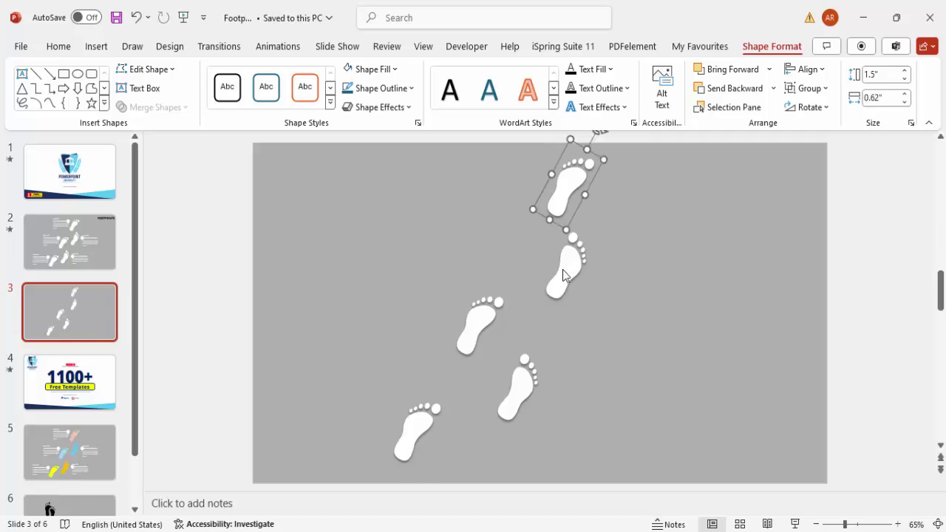
key(Escape)
drag(563, 271, 573, 284)
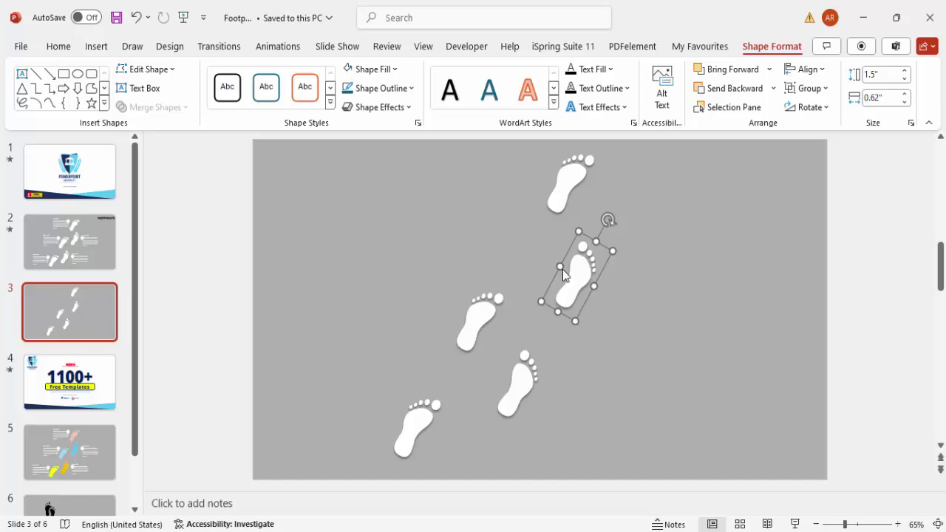
key(Escape)
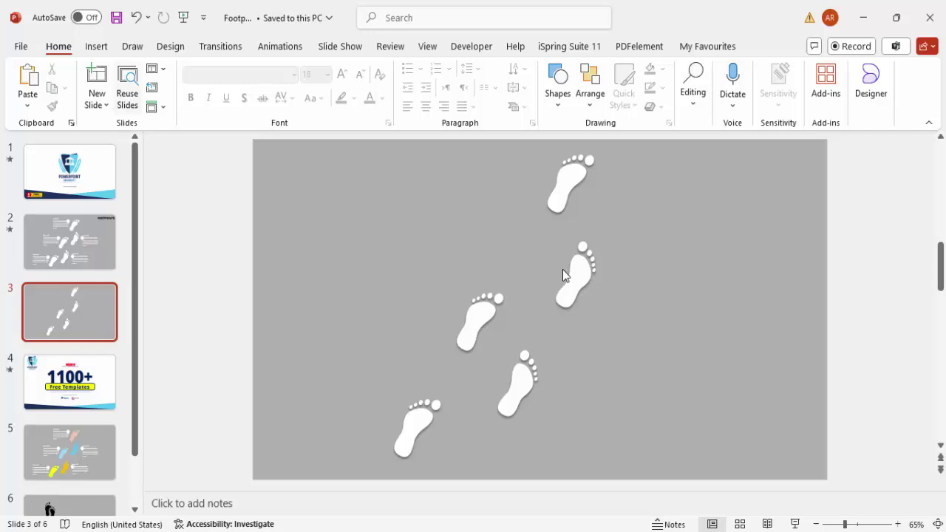
- Draw a horizontal line about 1.82 inches long extending left from the lowest footprint's toes and colour it white
click(96, 46)
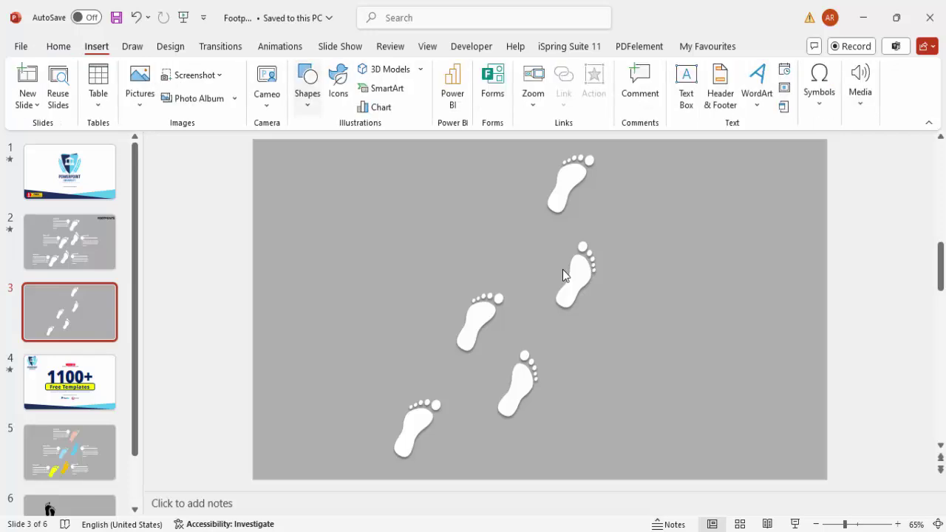
key(s)
key(h)
key(Left)
key(Left)
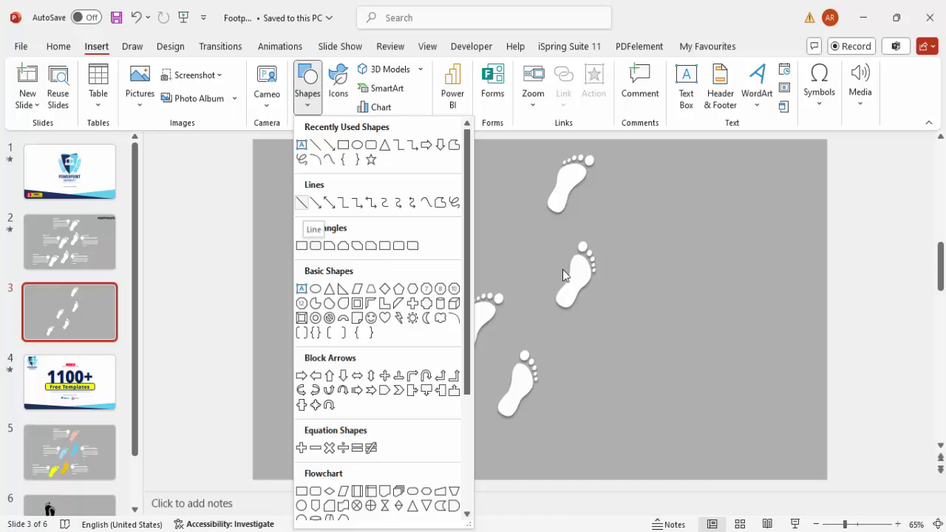
key(Return)
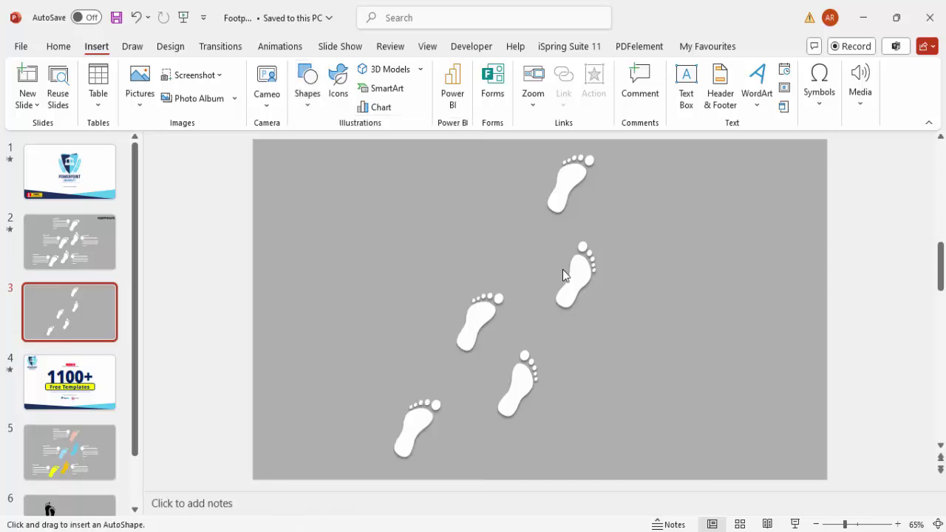
drag(399, 408, 321, 408)
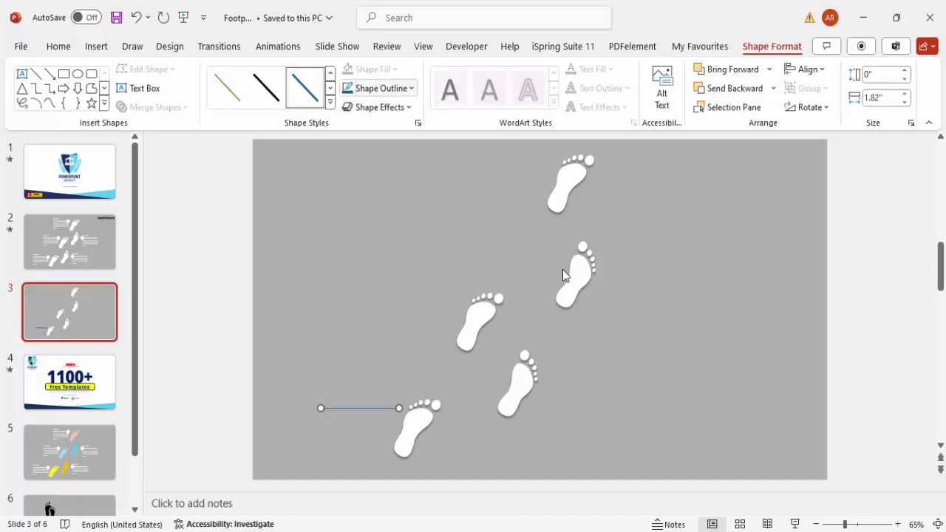
click(380, 88)
click(346, 157)
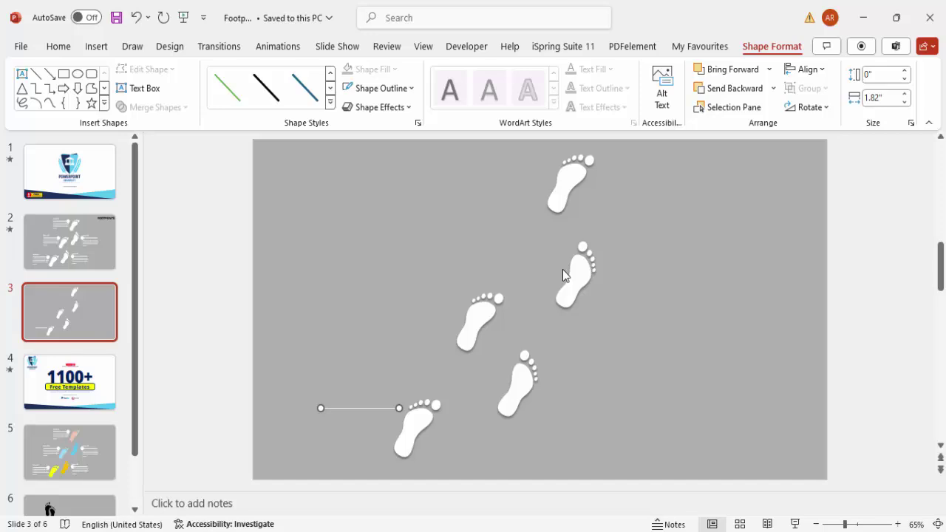
- Set the white line's width to 4.75 pt
key(shift+F10)
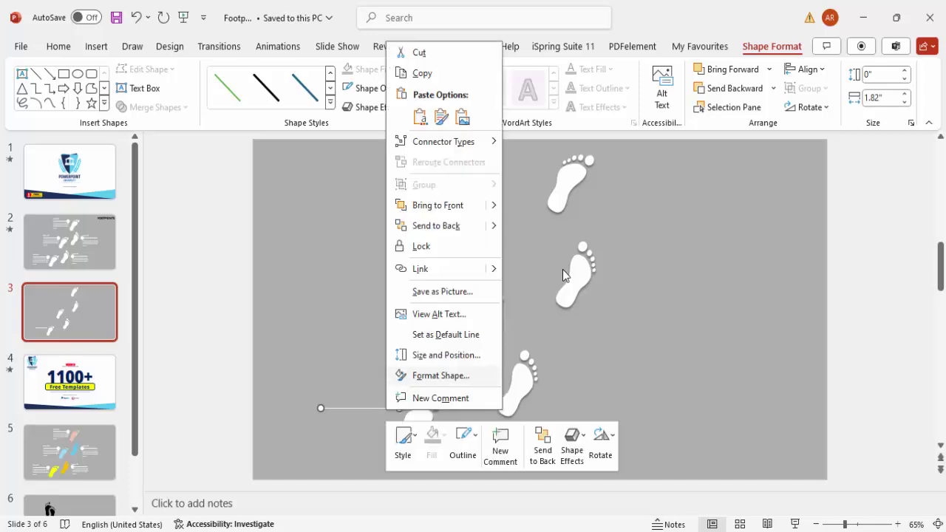
key(Escape)
key(ctrl+1)
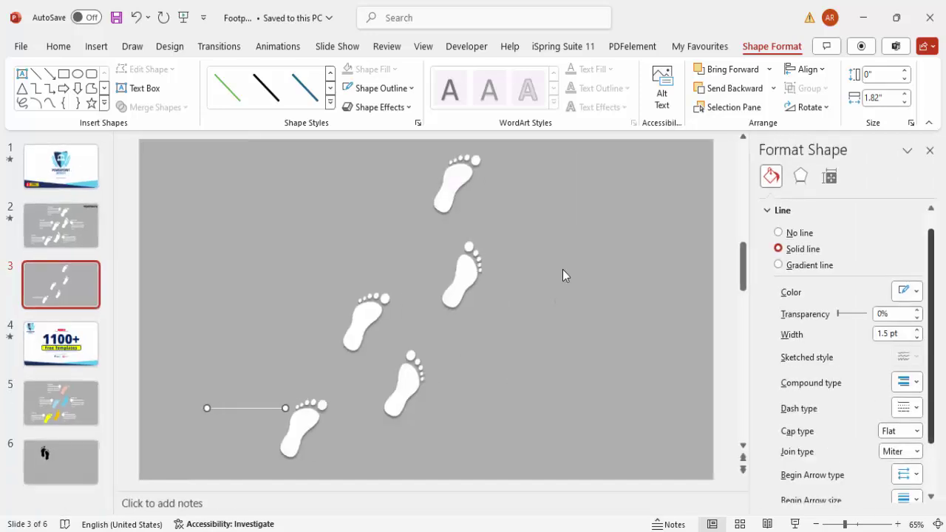
drag(930, 336, 930, 353)
key(Up)
key(Up)
key(Up)
key(Up)
key(Up)
key(Up)
key(Up)
key(Up)
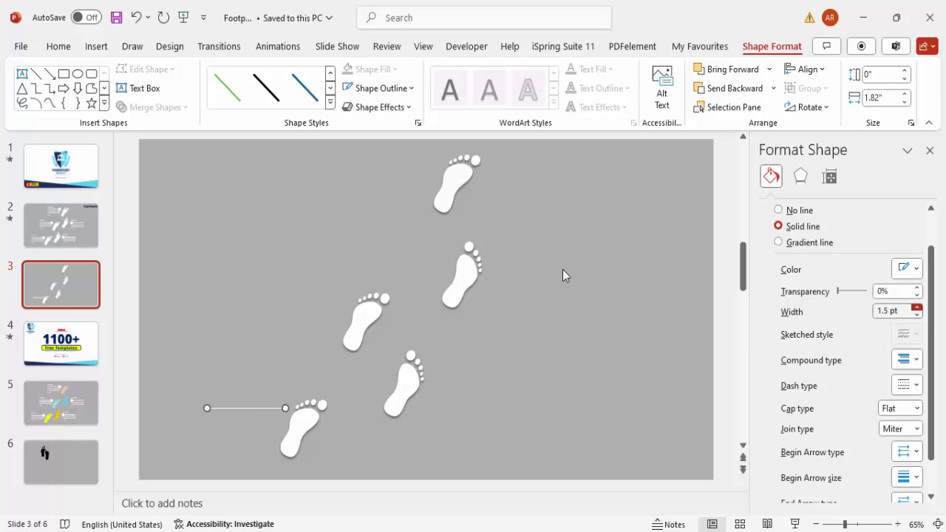
key(Up)
key(Up)
key(Up)
key(Up)
key(Up)
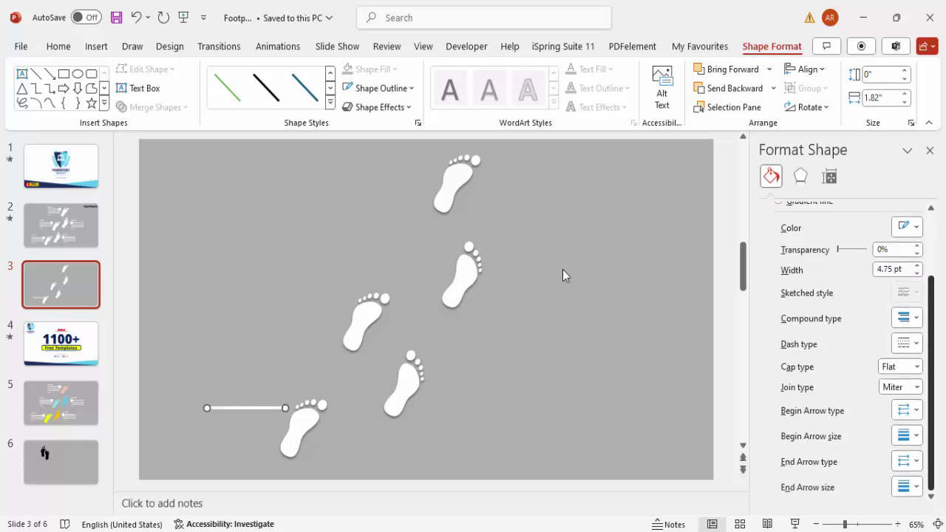
- Give the white line an Oval Arrow as its end arrow type, keeping the line selected
key(space)
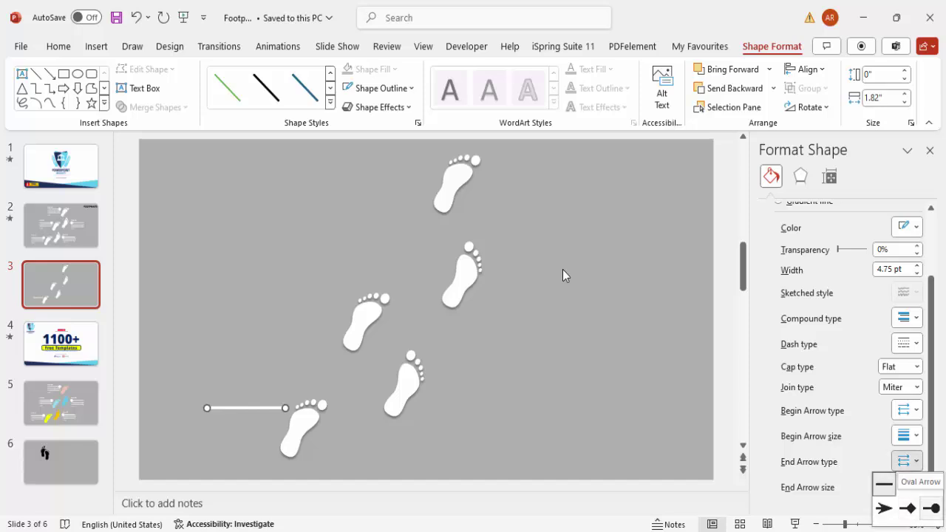
key(Escape)
click(562, 269)
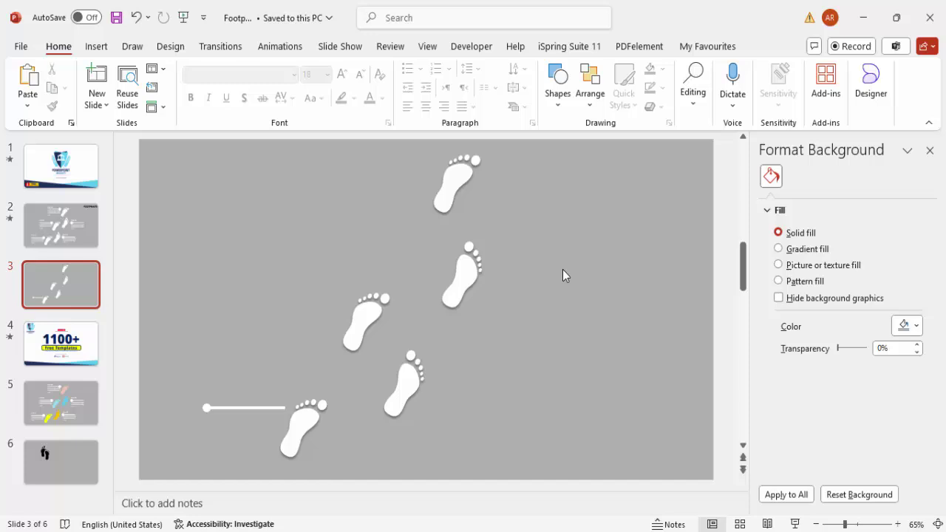
key(Tab)
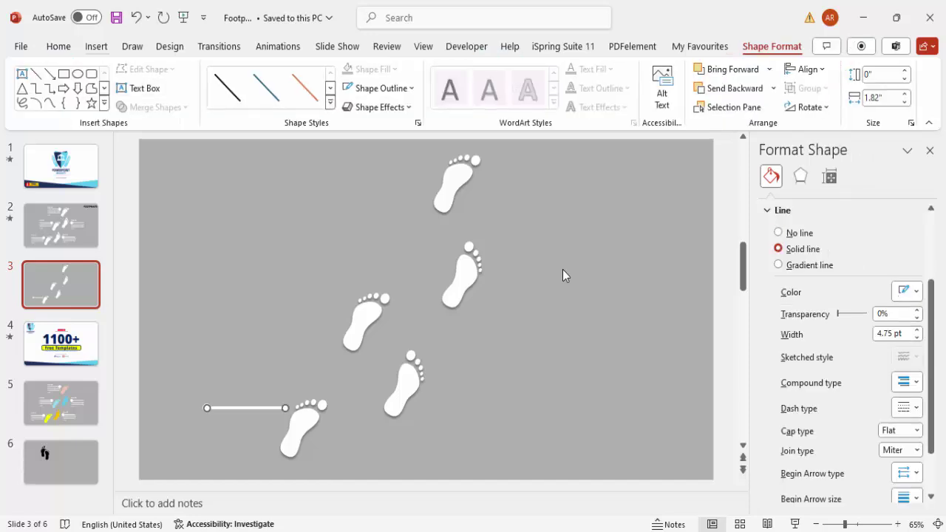
- Add a text box reading TITLE above the white line beside the lowest footprint
click(96, 47)
key(x)
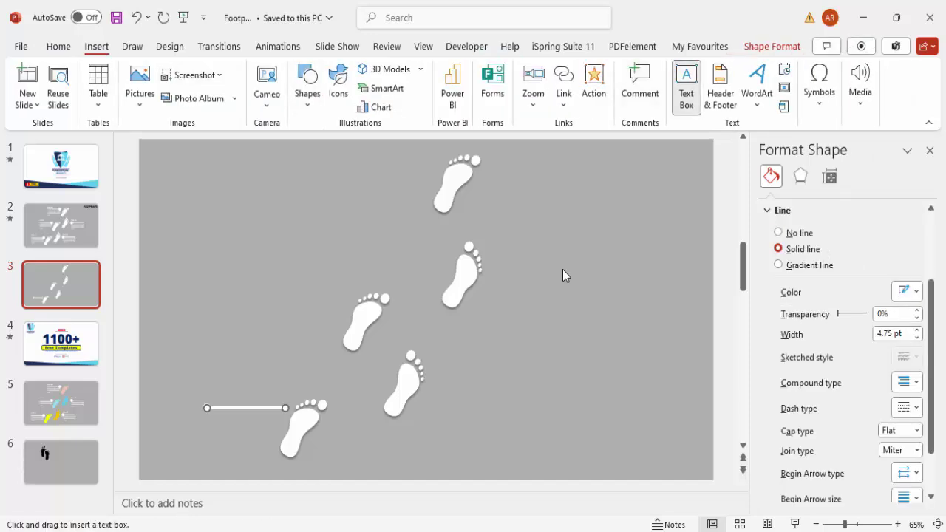
drag(215, 375, 275, 400)
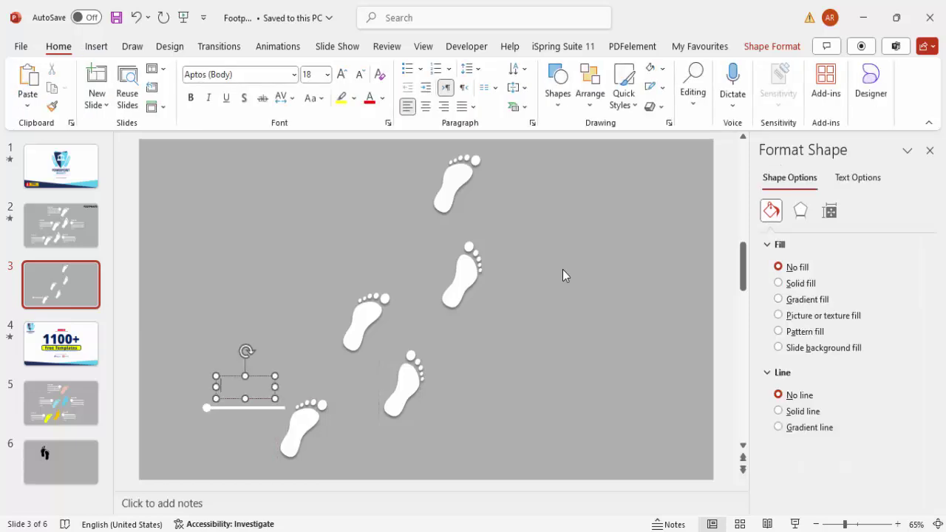
text(TITLE)
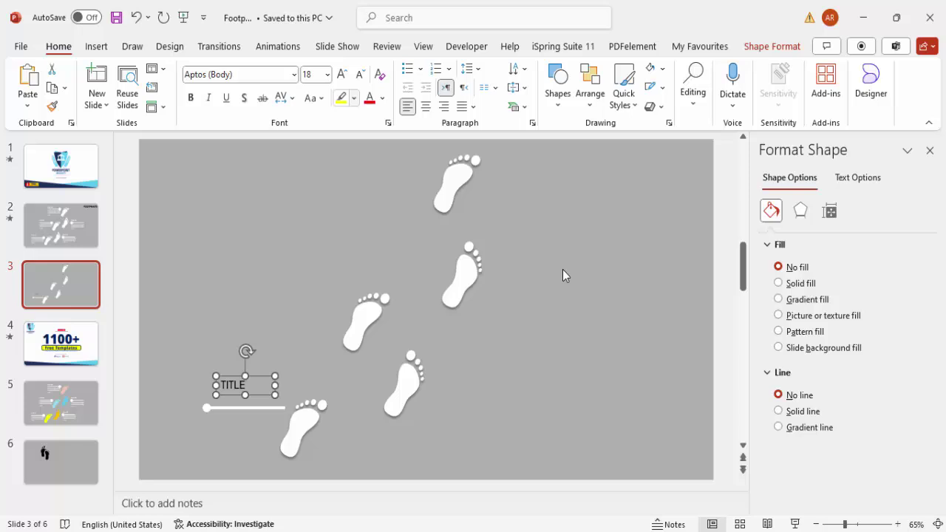
- Make the TITLE text white and bold, and place its box just above the start of the line
click(382, 99)
click(369, 168)
key(ctrl+b)
drag(258, 376, 251, 382)
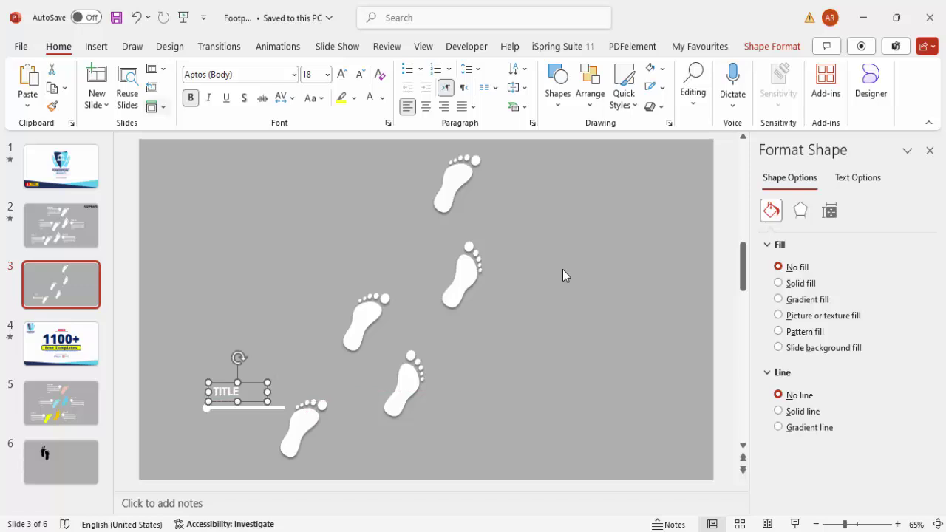
- Add a text box reading "Add detail text here" in the empty area right of the footprints
key(alt+n)
key(x)
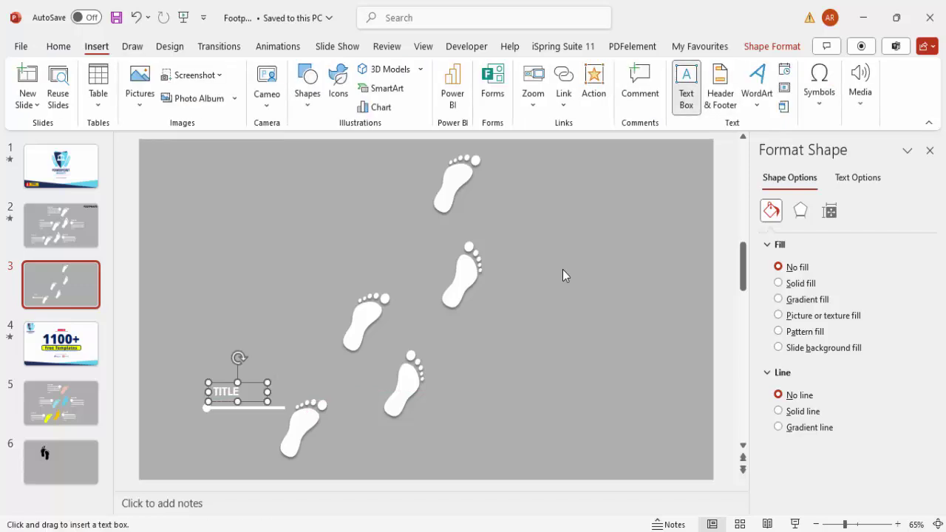
click(563, 274)
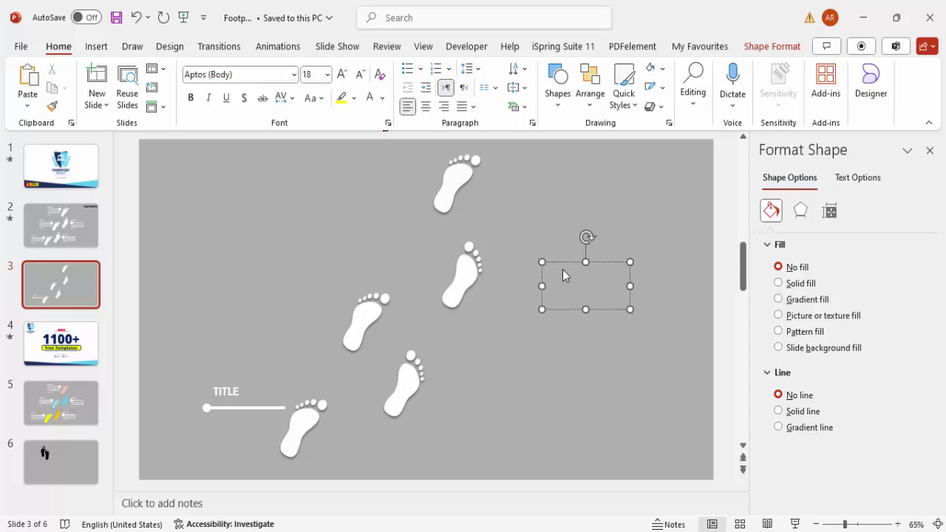
text(Add detail te)
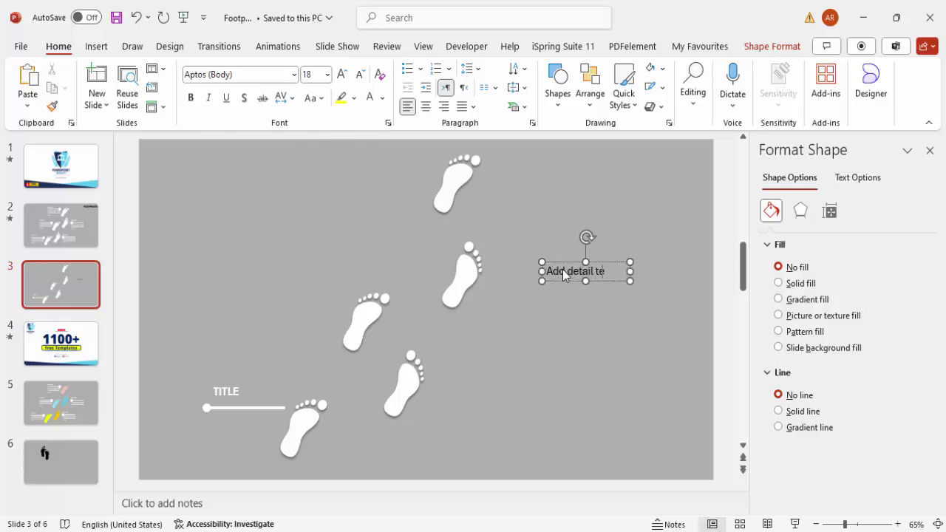
text(xt here)
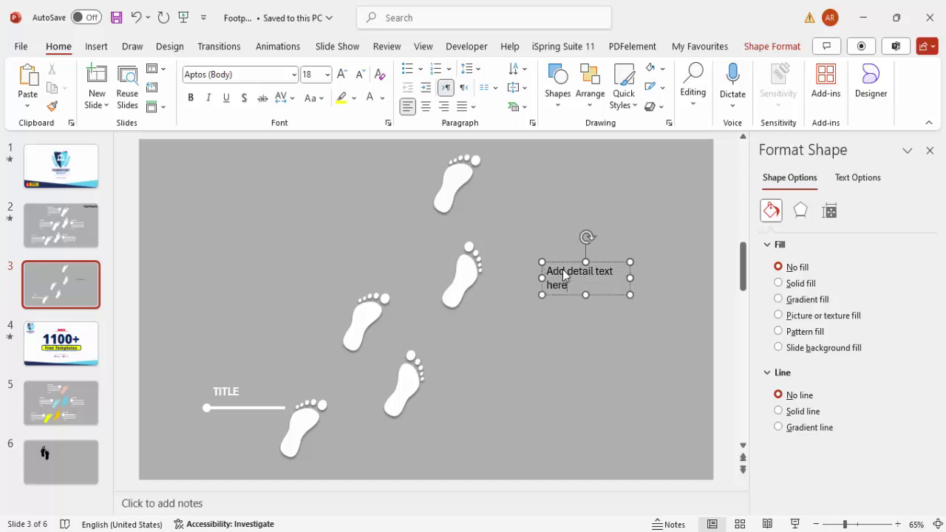
- Format the detail text in white at 14 pt and narrow its box so the text wraps onto two lines
key(Escape)
click(369, 98)
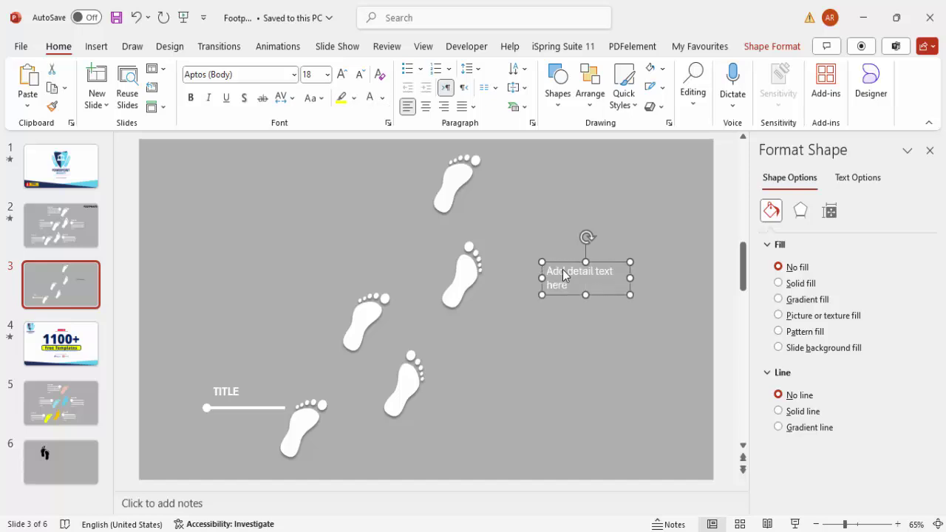
key(ctrl+shift+comma)
key(ctrl+shift+comma)
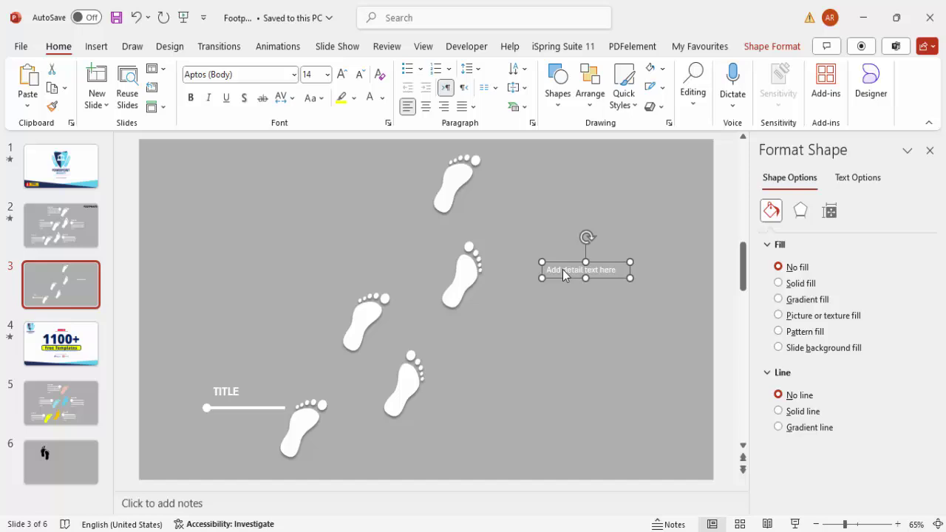
key(shift+Left)
key(shift+Left)
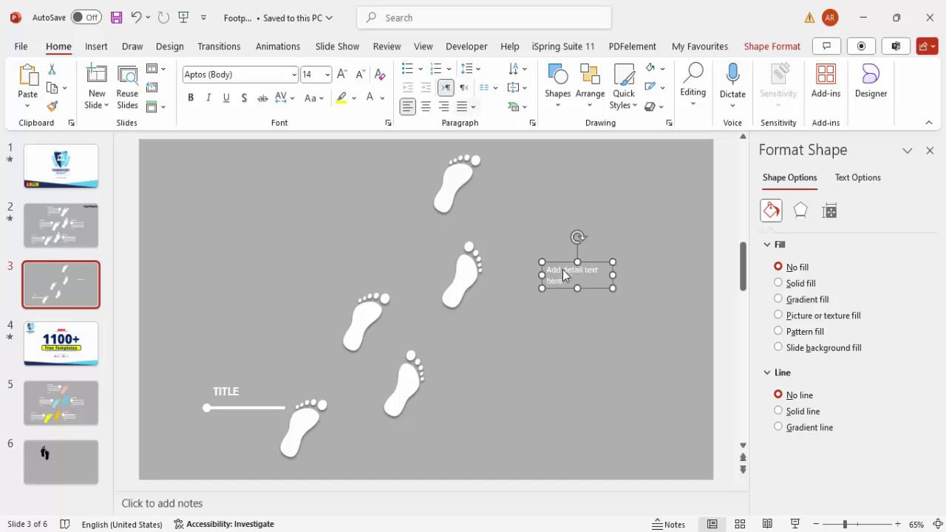
- Place the detail text below the white line, left-aligned and lined up with TITLE
key(ctrl+r)
mouse_move(562, 276)
mouse_down()
mouse_move(247, 403)
mouse_move(225, 426)
mouse_up()
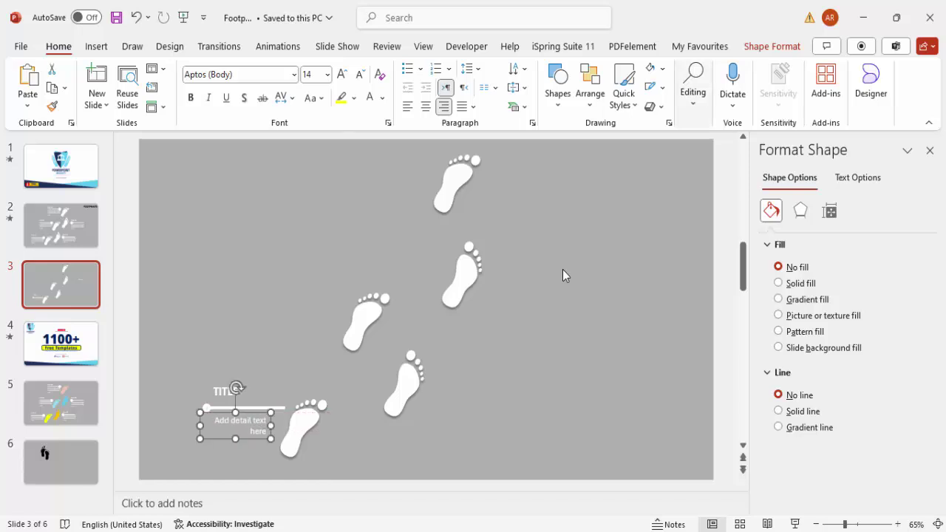
key(ctrl+l)
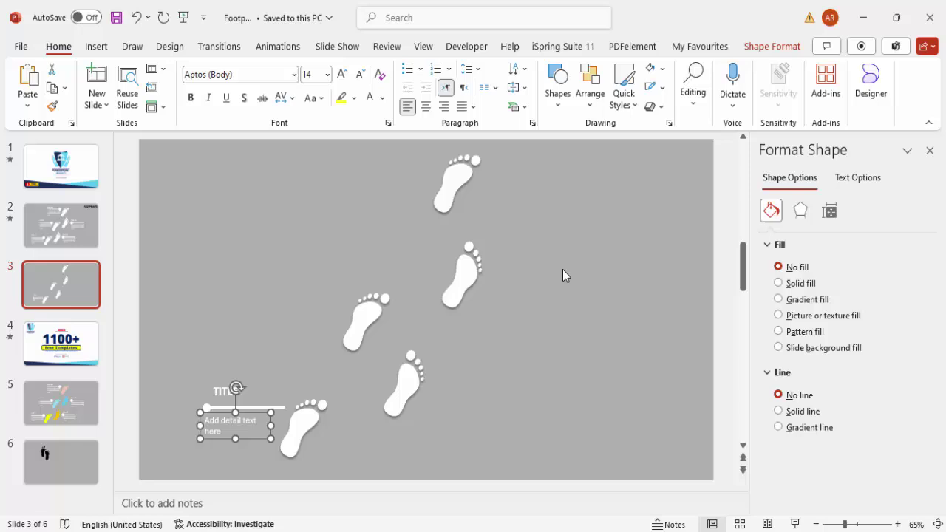
key(Right)
key(Right)
key(Right)
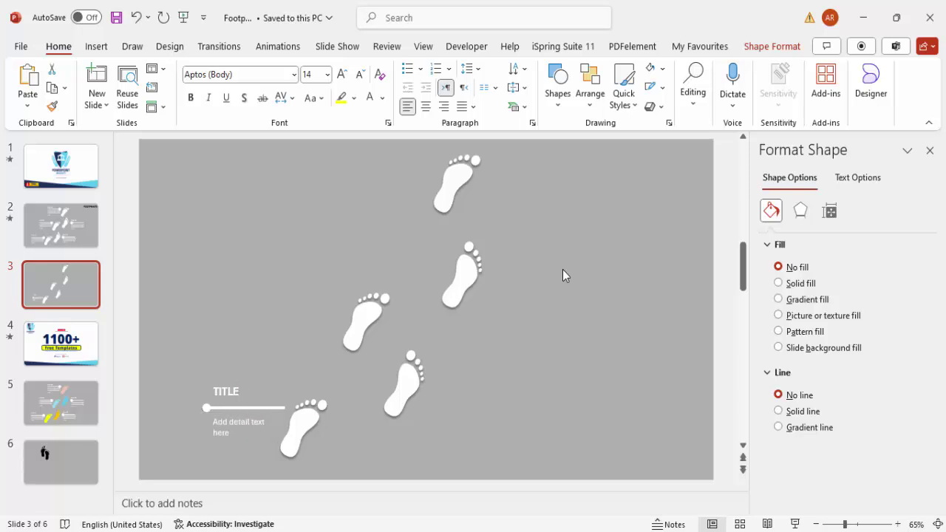
- Group the title, line and detail text, and place a duplicate of the group beside the middle left footprint
drag(178, 356, 291, 450)
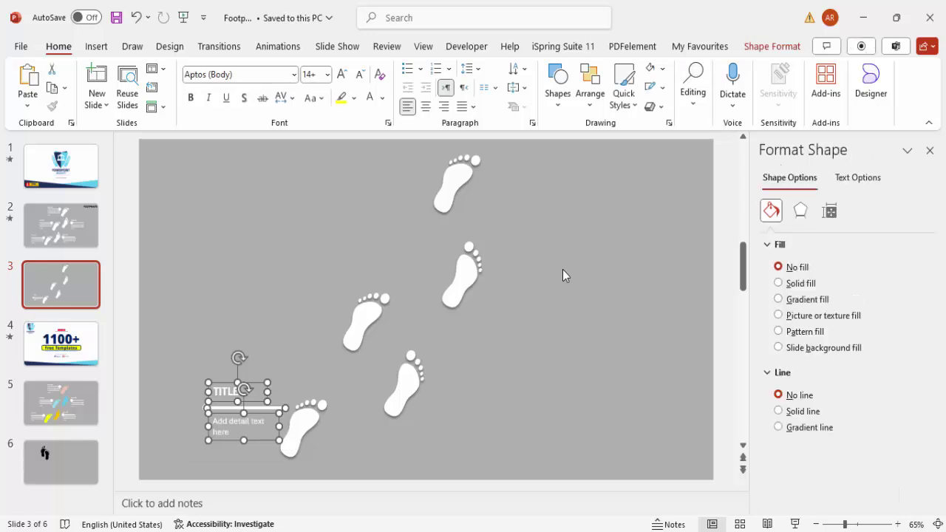
key(ctrl+g)
key(ctrl+d)
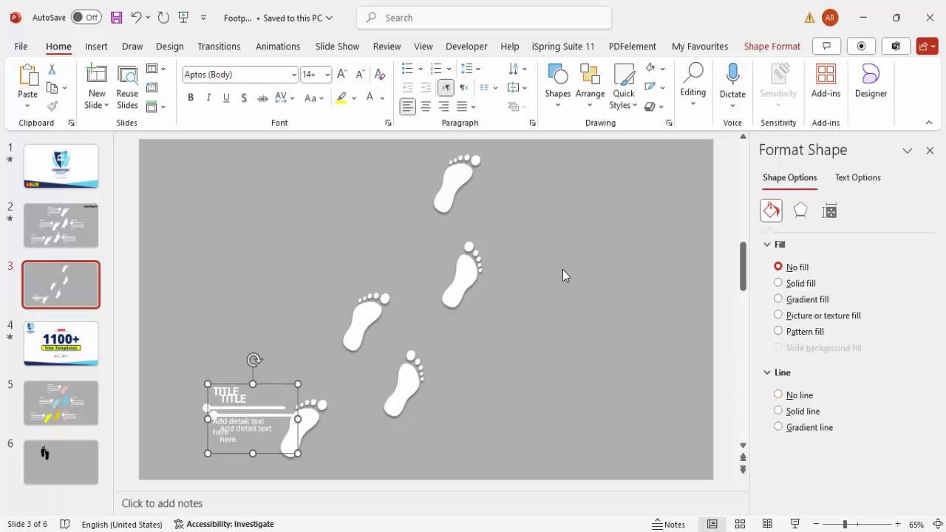
key(Up)
key(Up)
key(Up)
key(Up)
key(Up)
key(Up)
key(Up)
key(Up)
key(Up)
key(Up)
key(Up)
key(Up)
key(Up)
key(Up)
key(Up)
key(Up)
key(Up)
key(Right)
key(Right)
key(Right)
key(Right)
key(Right)
key(Right)
key(Right)
key(Right)
key(Right)
key(Right)
key(Right)
key(Right)
key(Right)
key(Right)
key(Right)
key(Right)
key(Right)
key(Right)
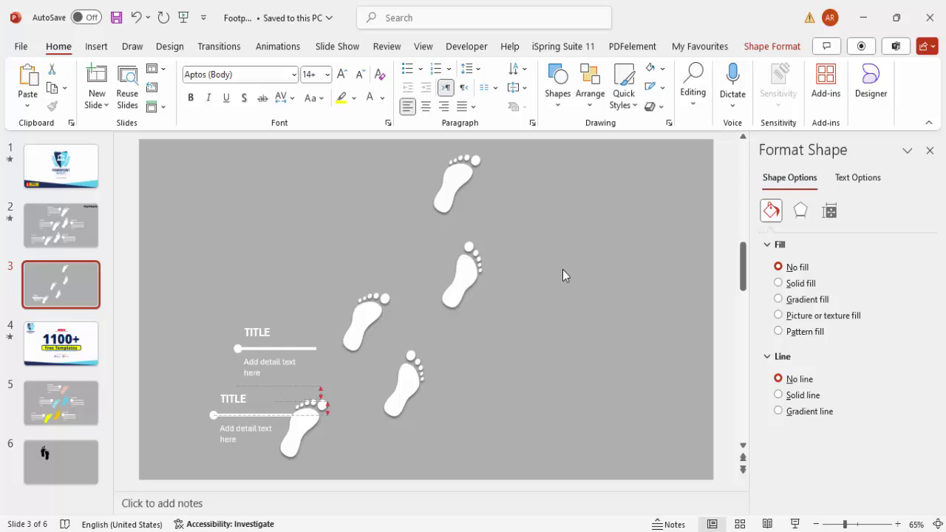
key(Up)
key(Up)
key(Up)
key(Up)
key(Up)
key(Up)
key(Up)
key(Up)
key(Up)
key(Up)
key(Up)
key(Up)
- Duplicate the caption group and place the copy to the left of the topmost footprint
key(ctrl+d)
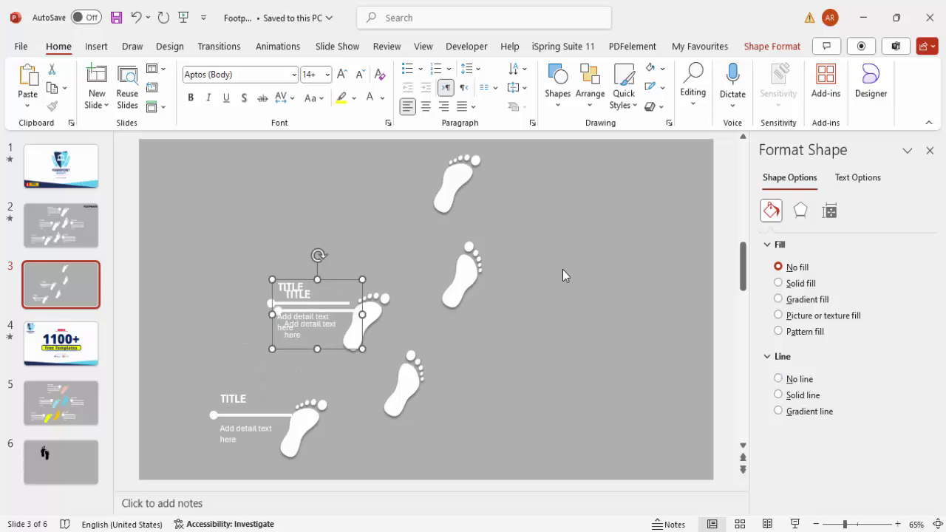
key(Right)
key(Right)
key(Right)
key(Right)
key(Right)
key(Right)
key(Right)
key(Right)
key(Right)
key(Right)
key(Right)
key(Right)
key(Right)
key(Right)
key(Right)
key(Right)
key(Right)
key(Right)
key(Up)
key(Up)
key(Up)
key(Up)
key(Up)
key(Up)
key(Up)
key(Up)
key(Up)
key(Up)
key(Up)
key(Up)
key(Up)
key(Up)
key(Up)
key(Up)
key(Up)
key(Up)
key(Up)
key(Up)
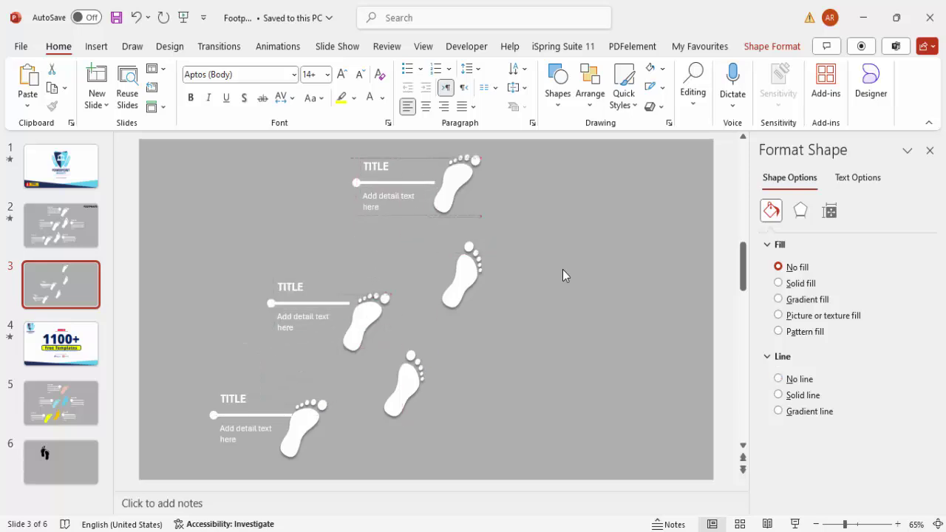
- Add two more copies of the caption group, one to the right of each right footprint
key(ctrl+d)
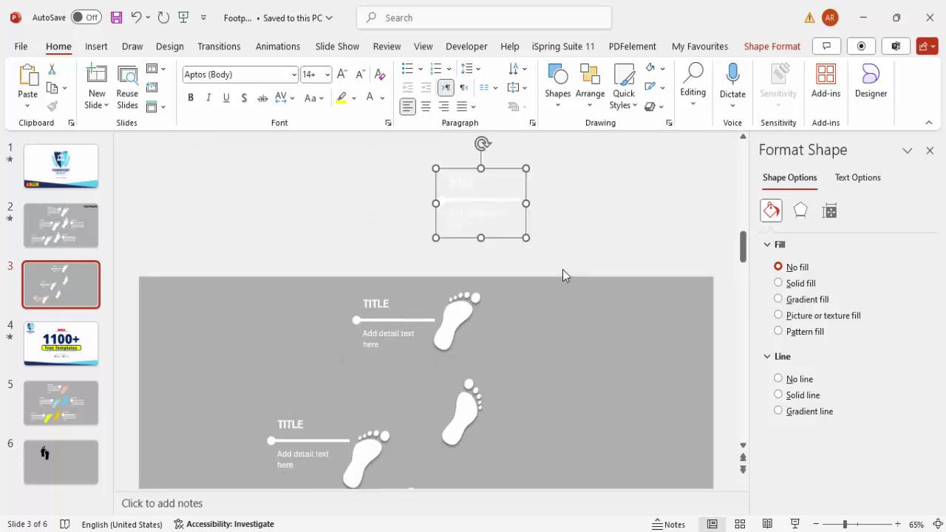
mouse_move(480, 200)
mouse_down()
mouse_move(507, 439)
mouse_move(531, 419)
mouse_up()
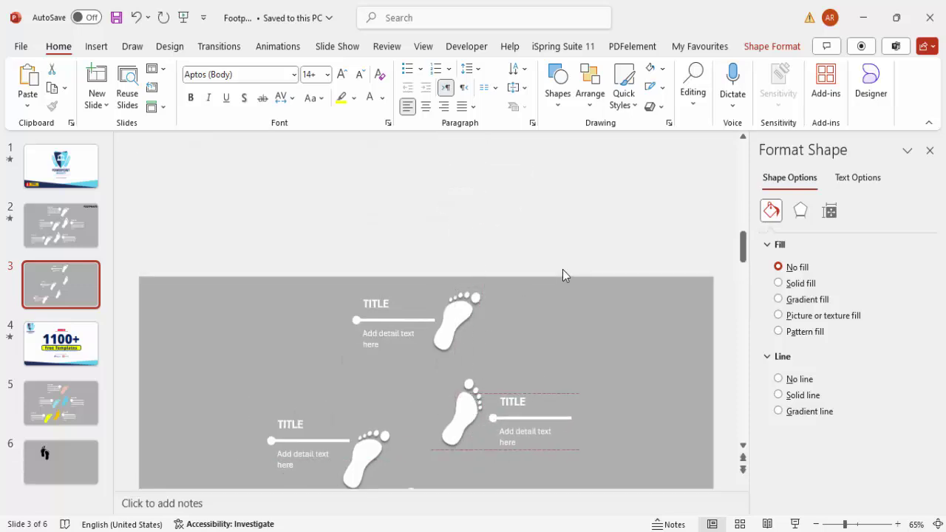
key(ctrl+d)
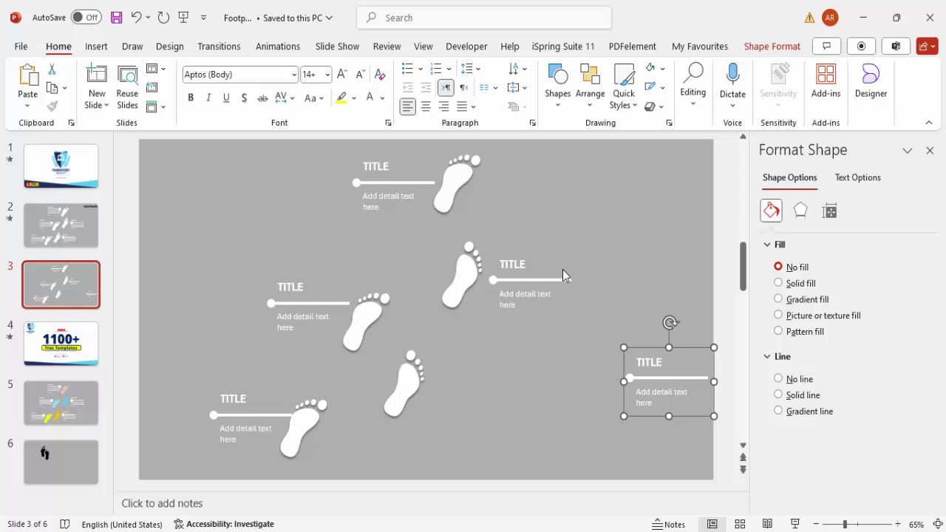
key(Left)
key(Left)
key(Left)
key(Left)
key(Left)
key(Left)
key(Left)
key(Left)
key(Left)
key(Left)
key(Left)
key(Left)
key(Left)
key(Left)
key(Left)
key(Left)
key(Left)
key(Left)
key(Left)
key(Left)
key(Down)
key(Down)
key(Down)
key(Down)
key(Down)
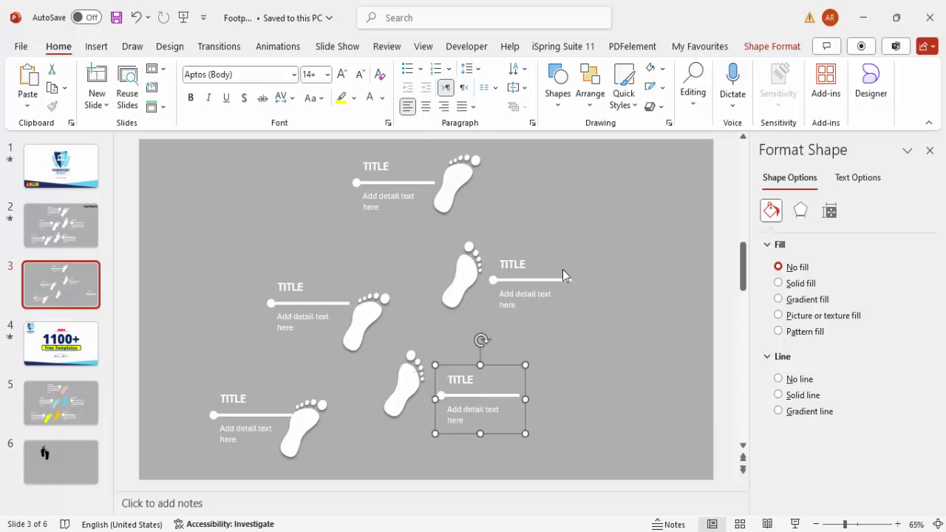
- Flip only the line in the lower right caption horizontally so its oval end points away from the footprint
key(Tab)
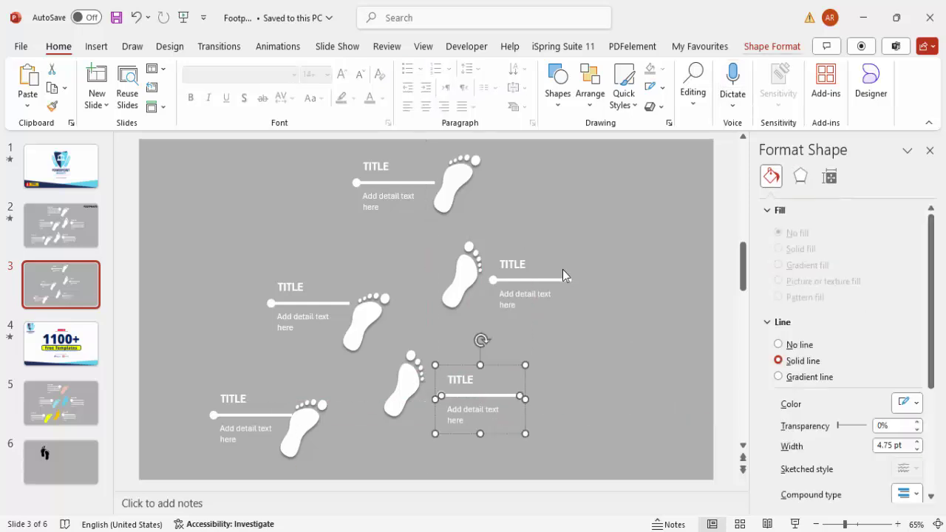
click(771, 46)
click(807, 107)
key(Down)
key(Down)
key(Down)
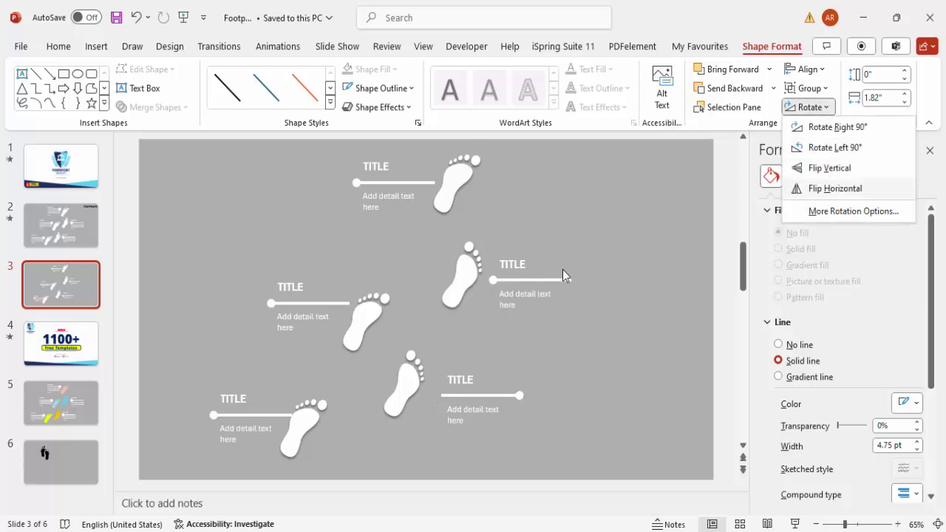
key(Return)
- Flip the line in the upper right caption horizontally as well, and deselect it
click(563, 274)
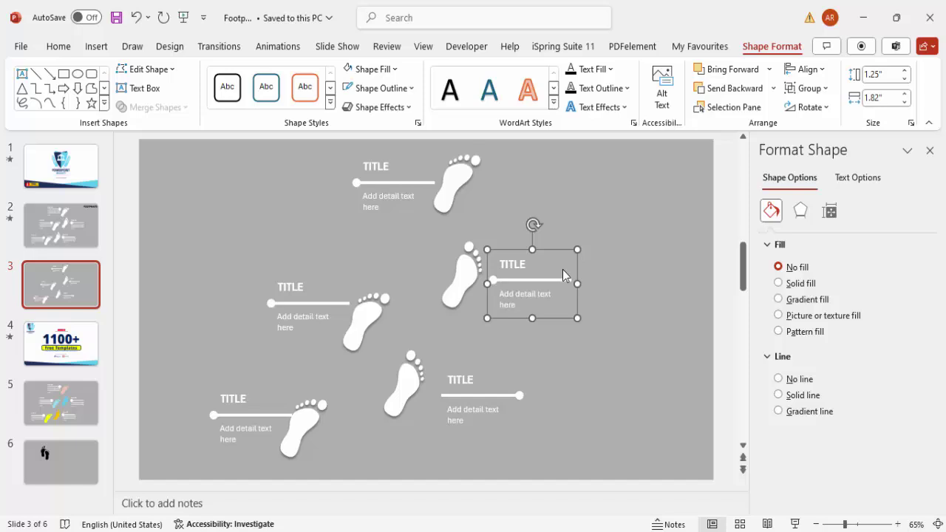
click(812, 107)
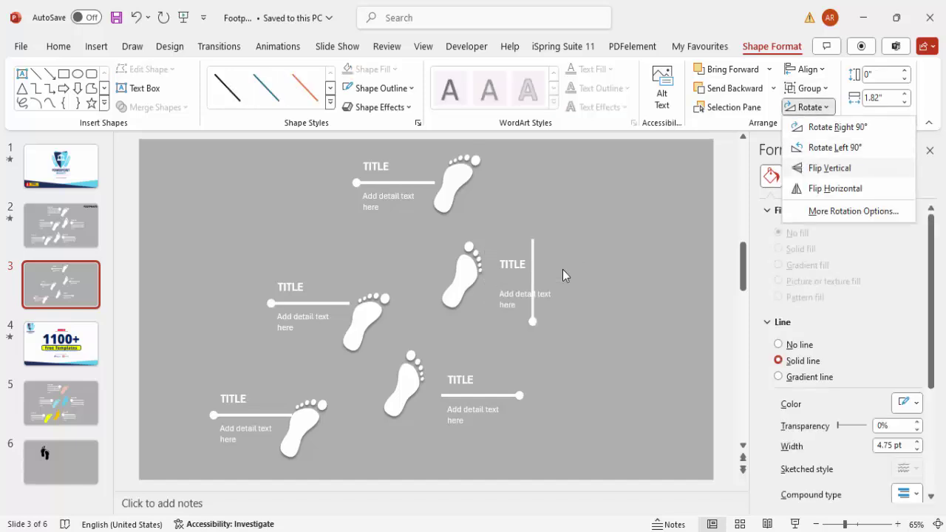
click(836, 188)
key(Escape)
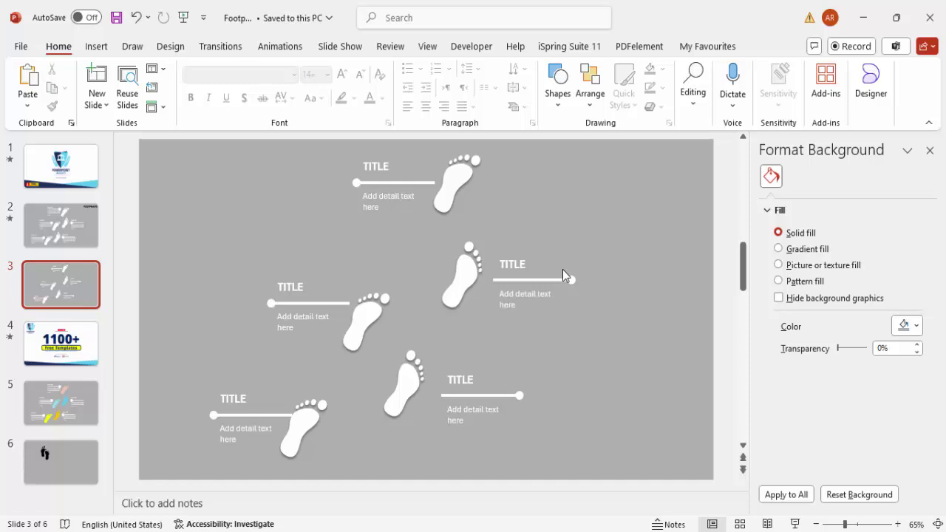
- Fill the lowest left footprint with standard yellow
key(Tab)
key(alt+j)
key(d)
key(s)
key(f)
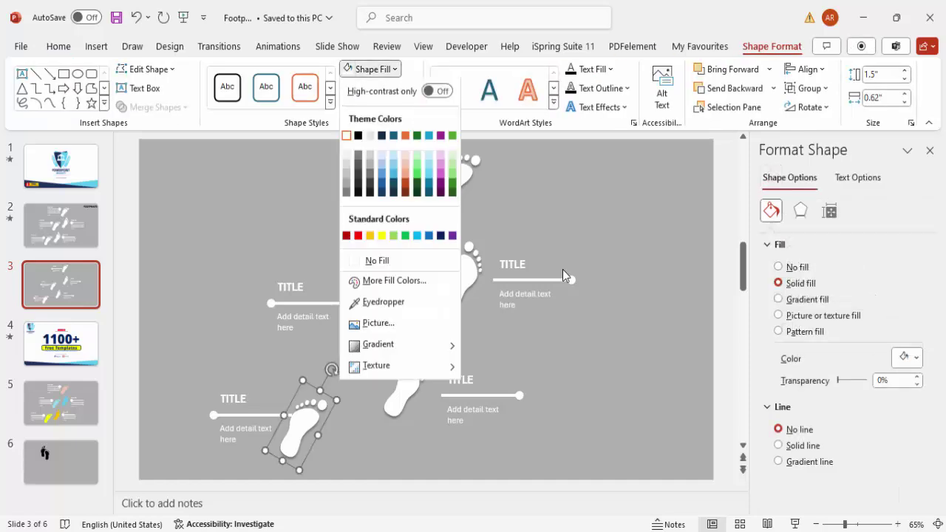
key(Down)
key(Down)
key(Down)
key(Down)
key(Down)
key(Down)
key(Down)
key(Right)
key(Right)
key(Right)
key(Left)
key(Right)
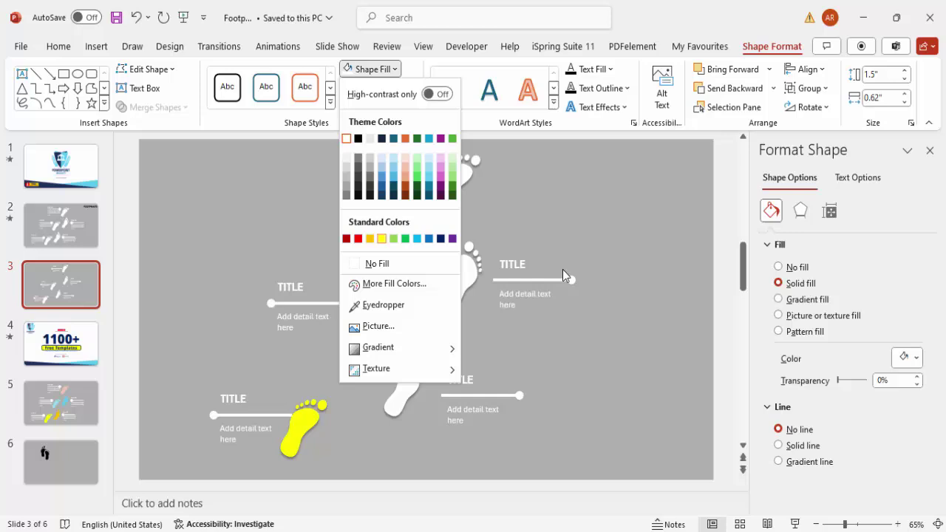
key(Return)
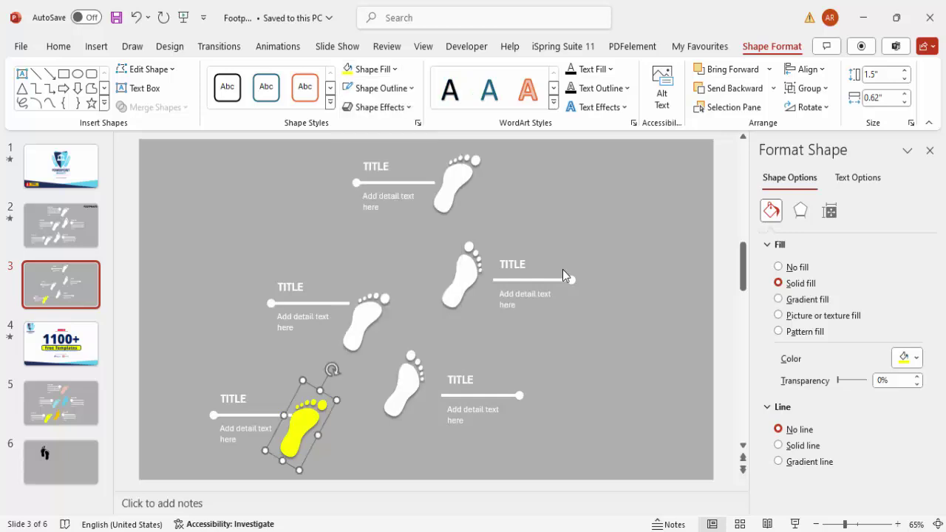
- Try a fill colour on the lower right footprint, and undo the fills of both footprints
key(Tab)
key(alt+j)
key(d)
key(s)
key(f)
key(Down)
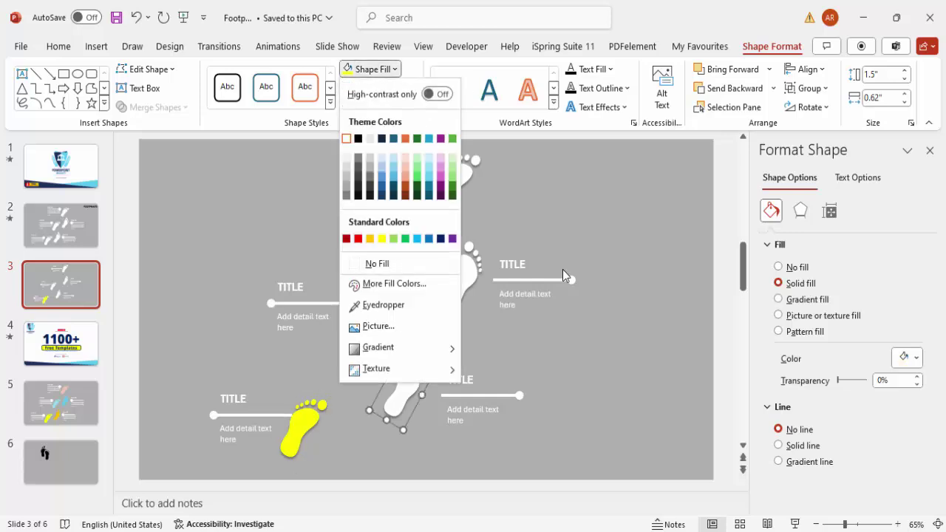
key(Return)
key(ctrl+z)
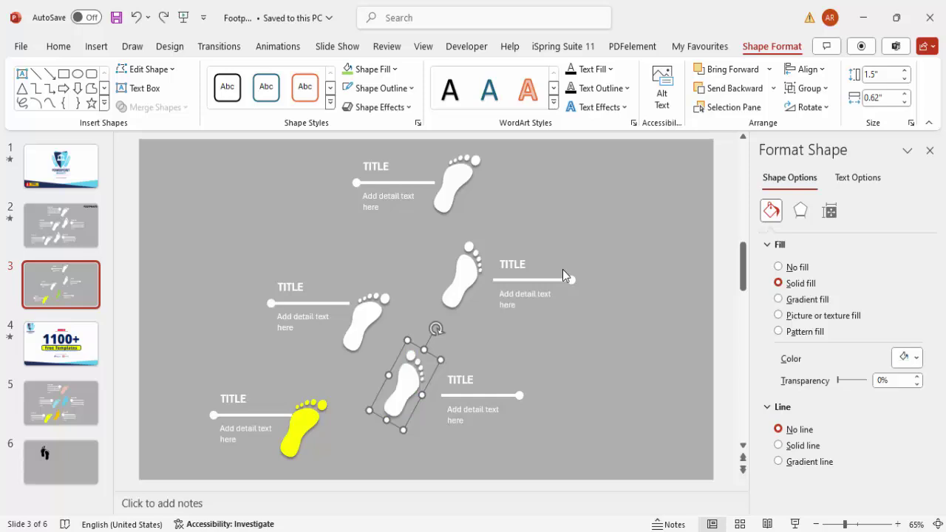
key(ctrl+z)
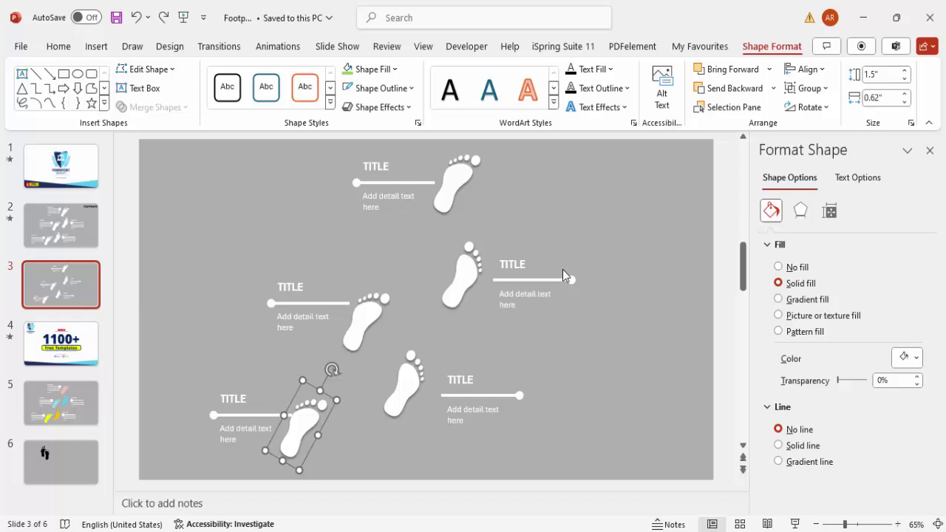
- Show the Animation Pane and apply the Appear animation to the lowest left footprint
key(alt+a)
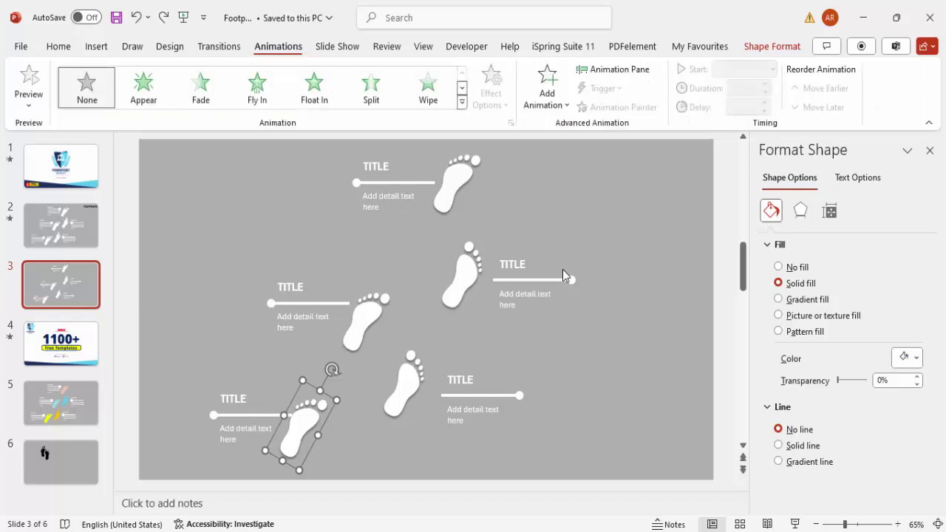
key(c)
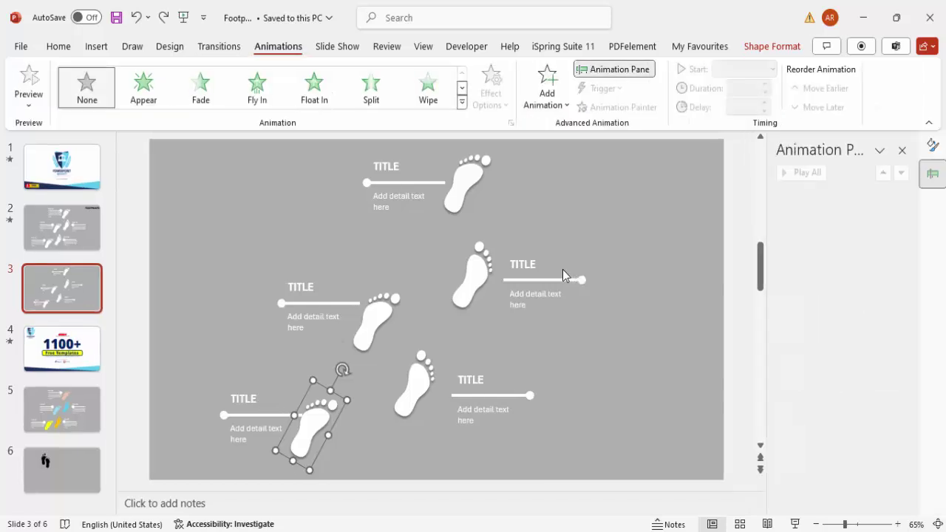
key(Escape)
key(Tab)
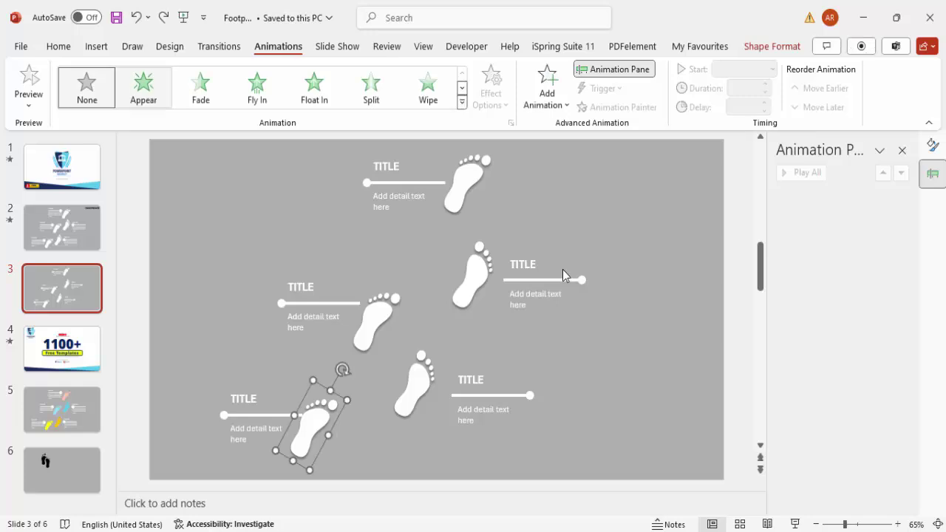
key(Return)
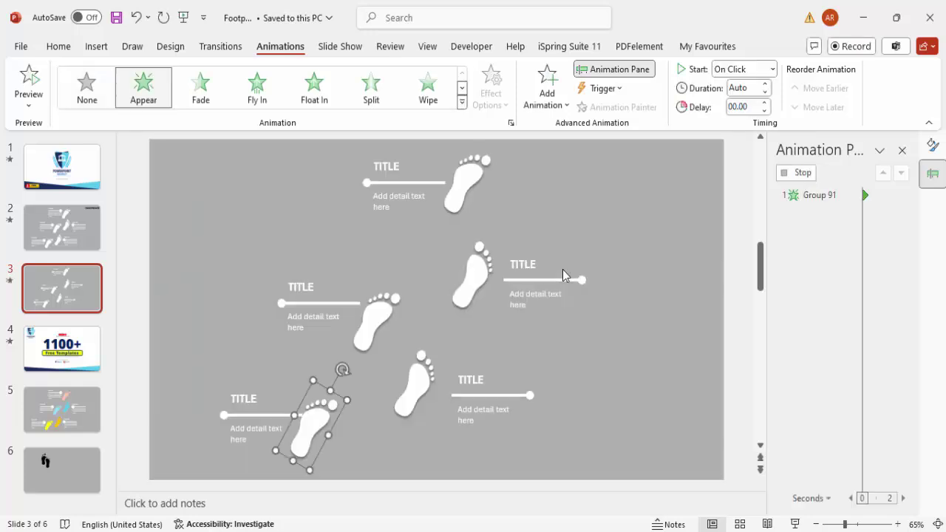
- Add the Stretch entrance effect to the caption group beside the lowest left footprint
key(Tab)
key(Return)
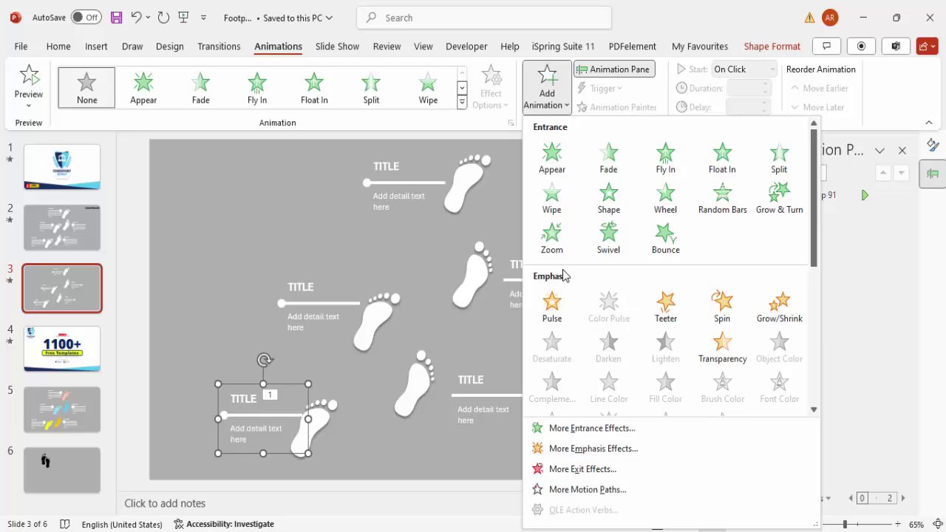
key(Return)
key(s)
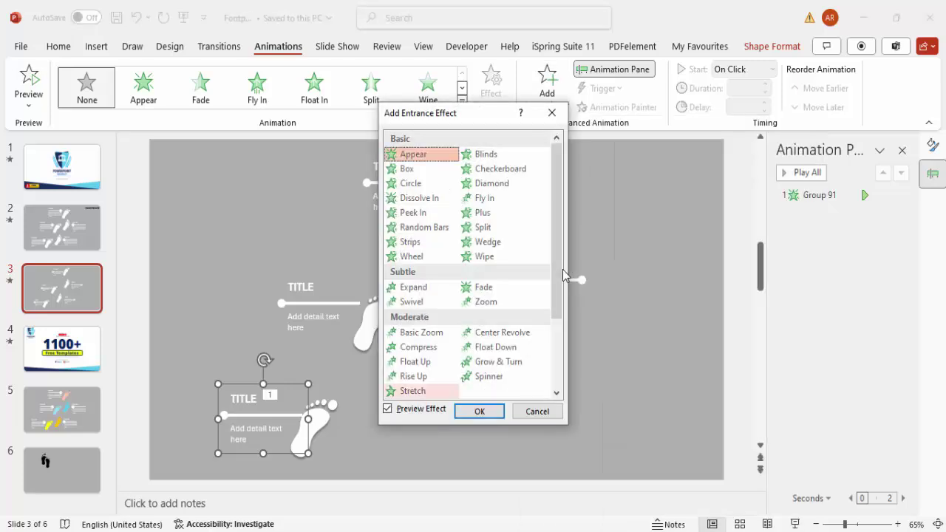
key(Return)
- Set the direction of the lowest left caption's Stretch effect to From Right
key(alt+a)
key(e)
key(m)
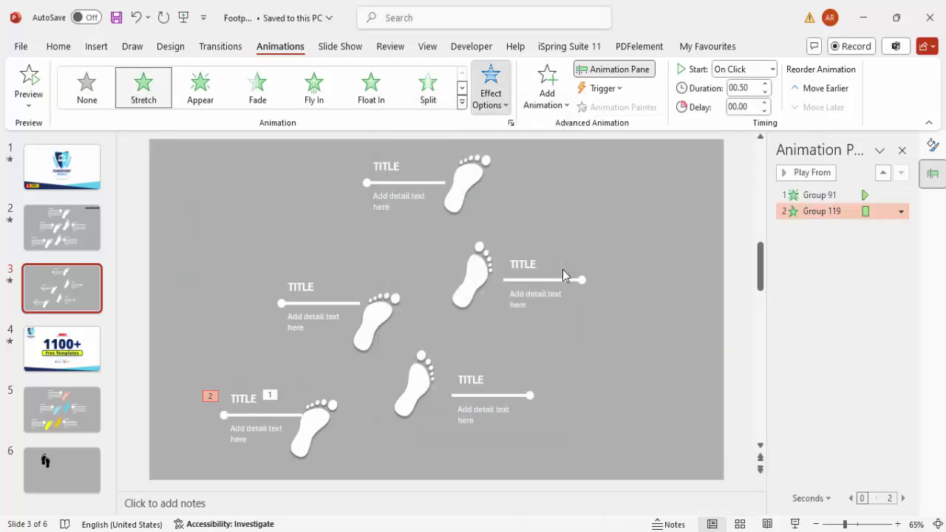
key(Down)
key(Down)
key(Down)
key(Return)
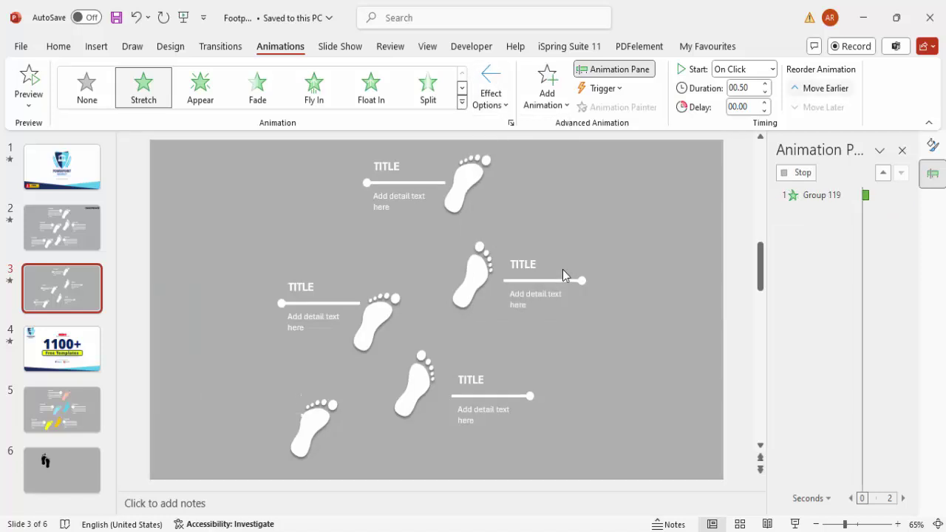
- Set the lowest left caption's Stretch effect to start After Previous and preview the slide's animations
key(alt+a)
key(t)
key(Down)
key(Down)
key(Return)
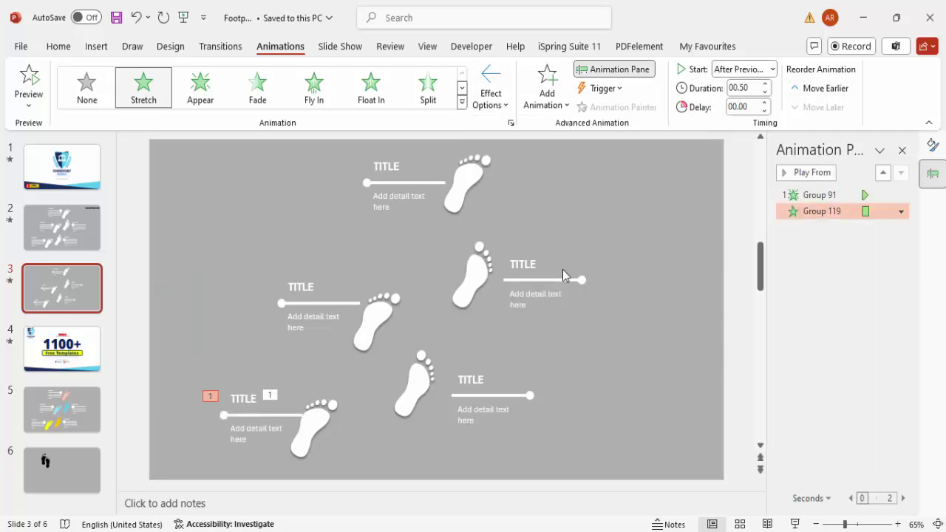
key(Escape)
key(alt+a)
key(p)
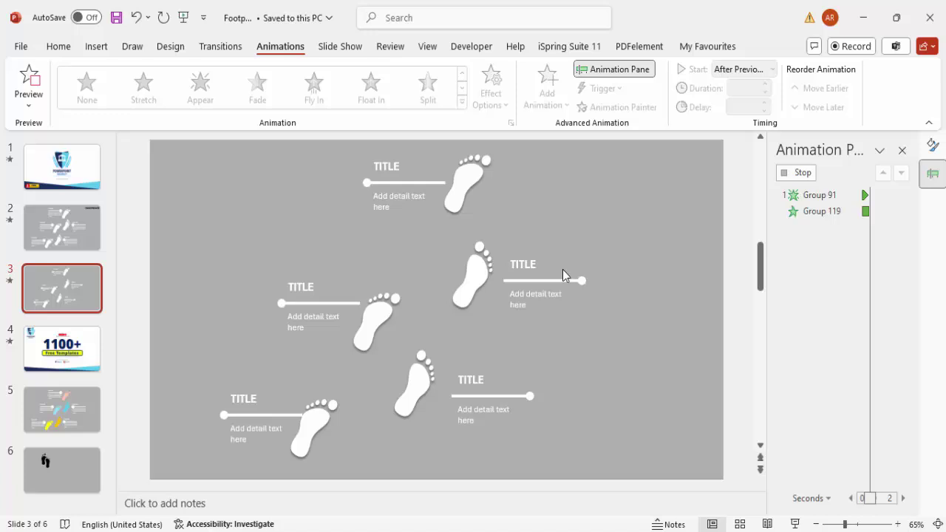
- Copy the Appear animation from the lowest left footprint to the lower right footprint with Animation Painter
key(Tab)
key(alt+shift+c)
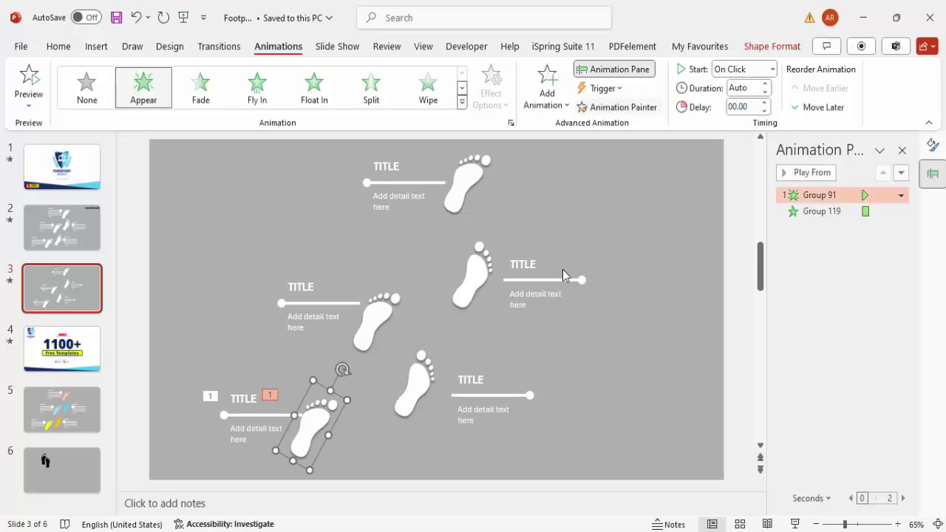
click(413, 388)
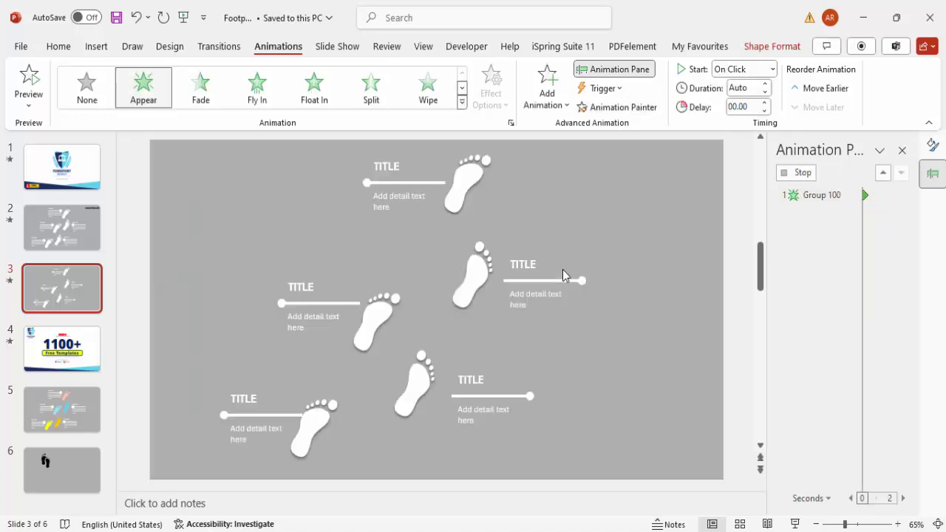
- Copy the lowest left caption's Stretch animation to the lower right caption and change its direction there to From Left
key(Tab)
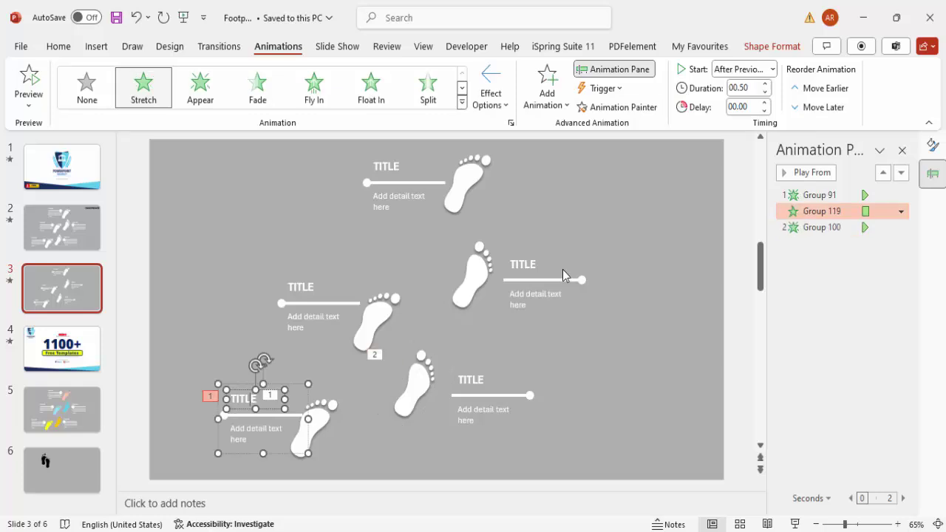
key(alt+shift+c)
key(Tab)
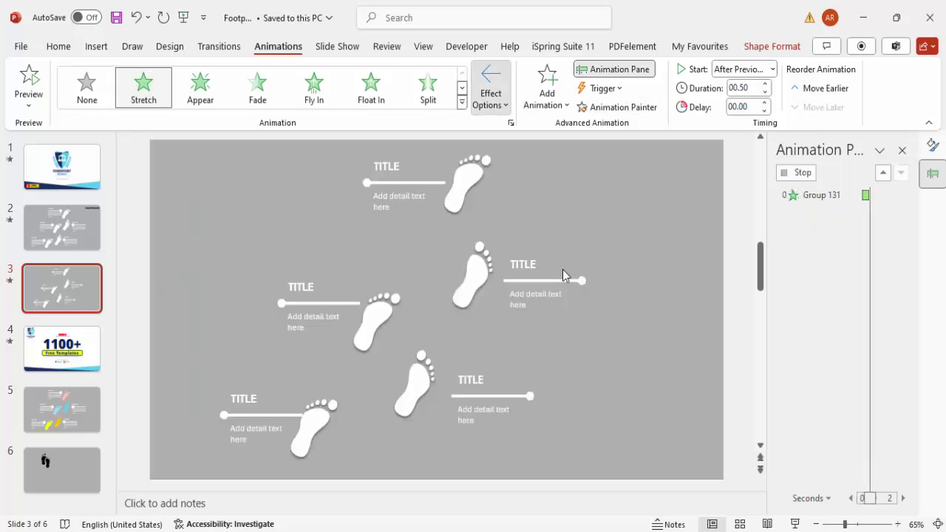
click(491, 88)
click(563, 275)
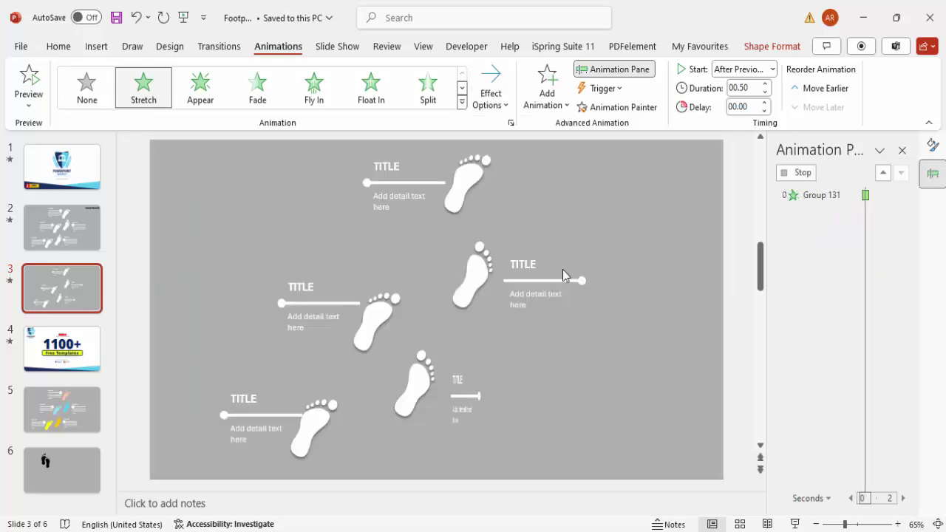
key(Escape)
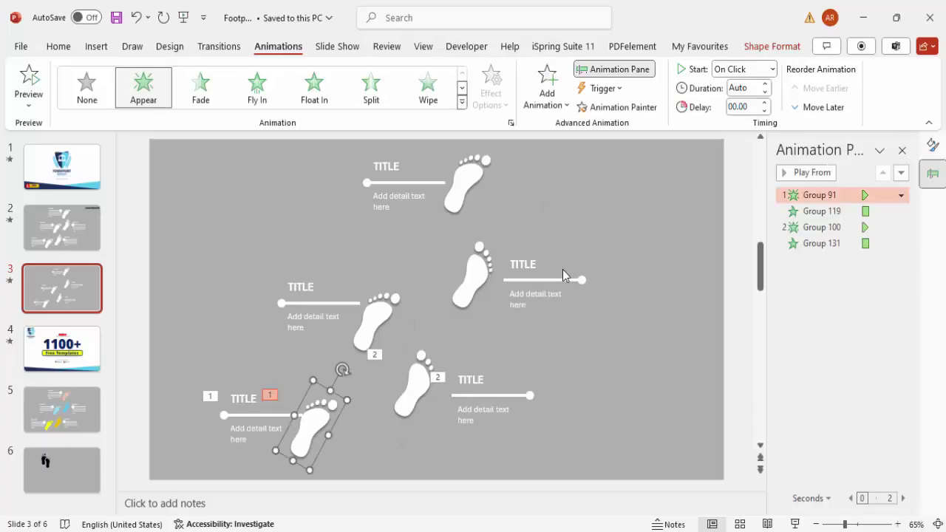
- Copy the animations of the lowest left footprint and its caption to the middle left footprint and its caption
key(alt+shift+c)
click(376, 323)
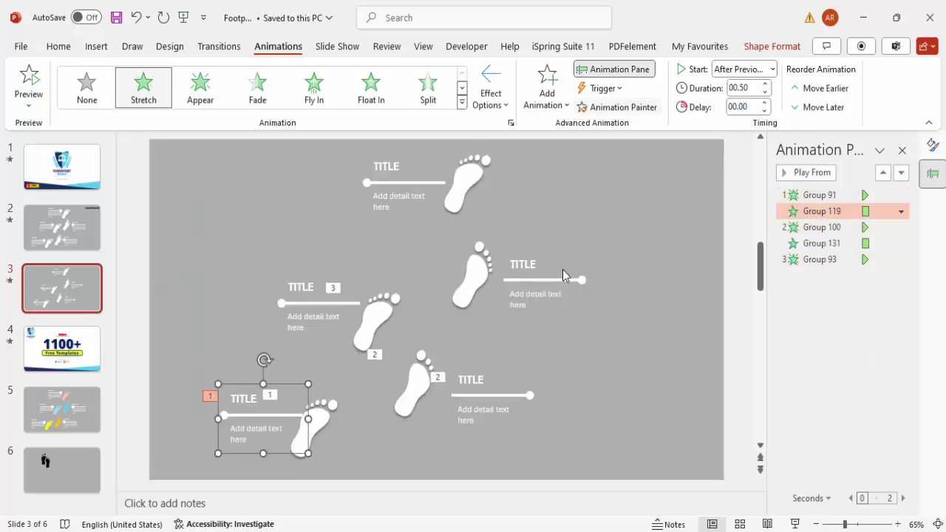
key(alt+a)
key(p)
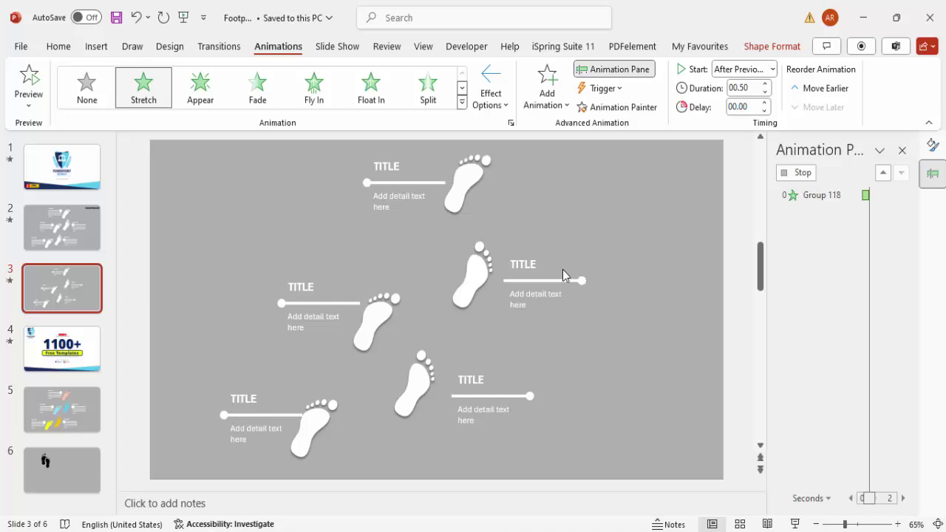
- Copy the animations of the lower right footprint and its caption to the upper right footprint and its caption
click(414, 388)
click(618, 107)
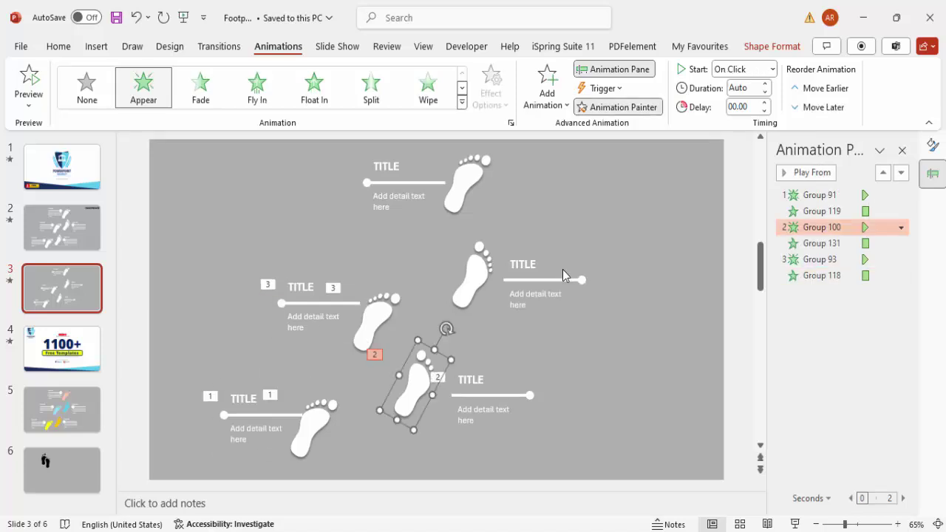
click(563, 275)
key(Tab)
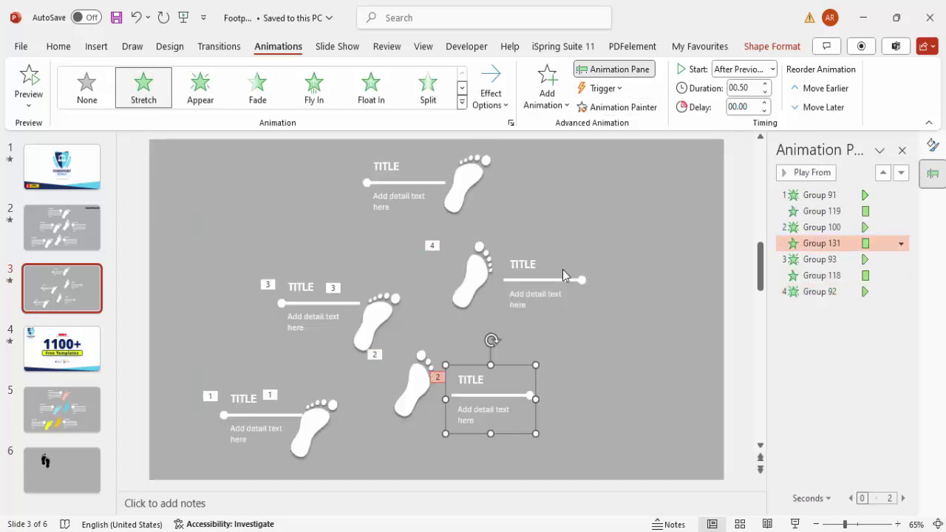
key(alt+shift+c)
click(563, 274)
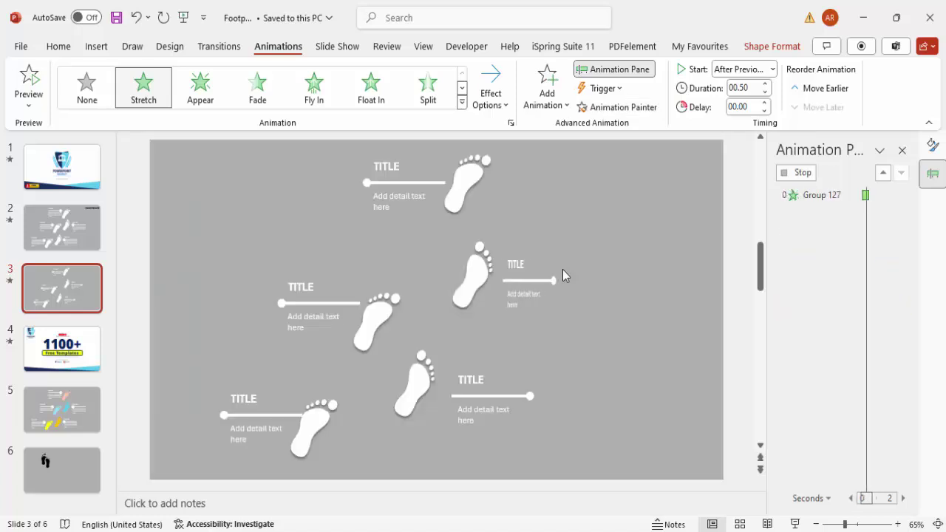
- Copy the animations of the middle left footprint and its caption to the topmost footprint and its caption, and deselect everything
key(Tab)
key(alt+shift+c)
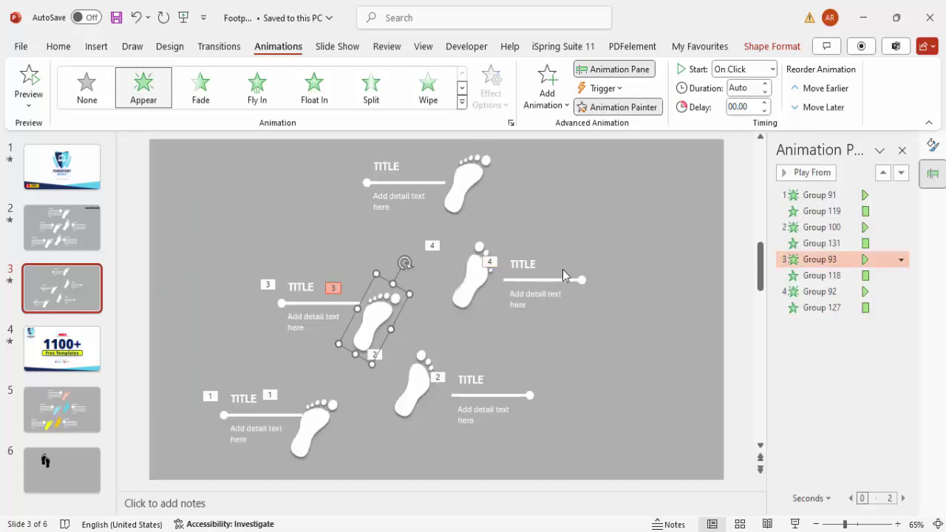
click(563, 275)
key(Tab)
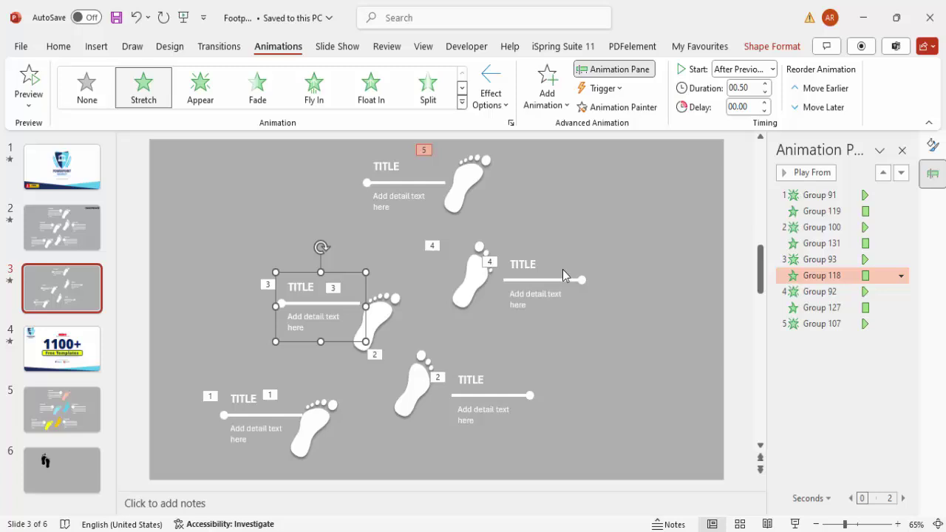
key(alt+shift+c)
click(563, 275)
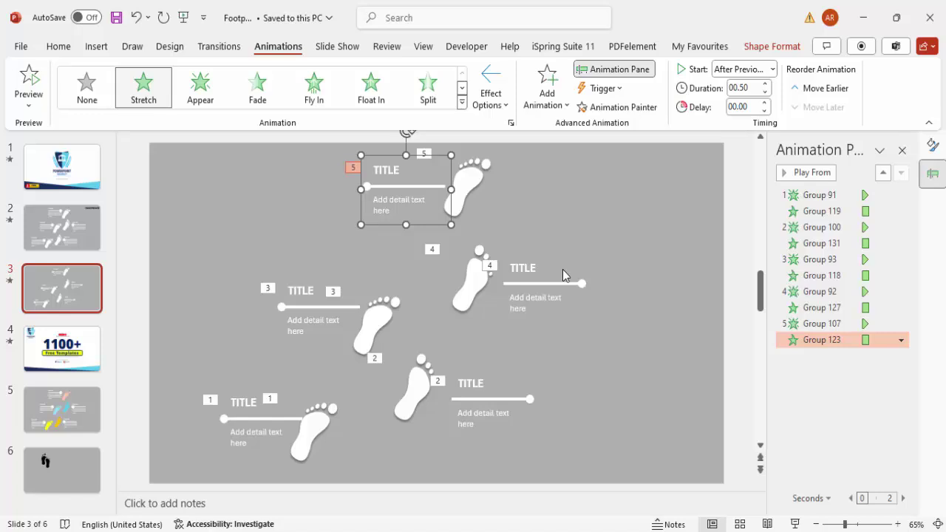
key(Escape)
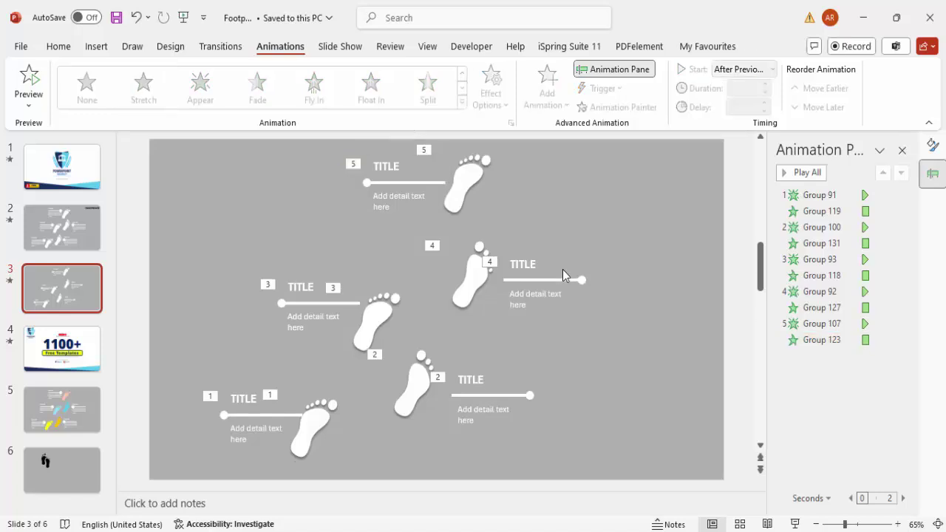